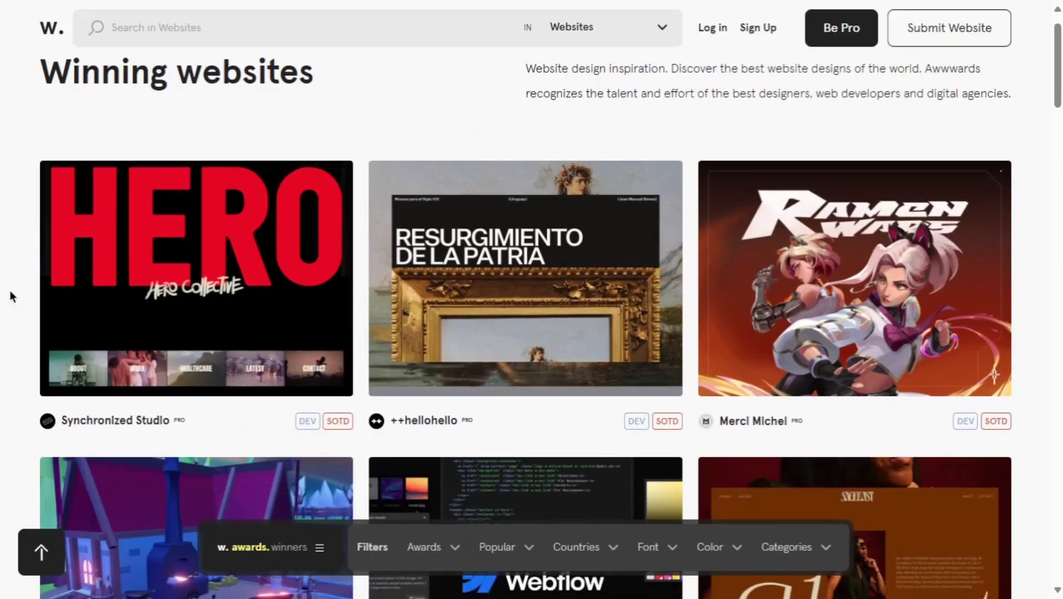
# Step: Scroll down the Awwwards winning websites gallery toward the FLOW PARTY site
pyautogui.scroll(-13, 10, 297)
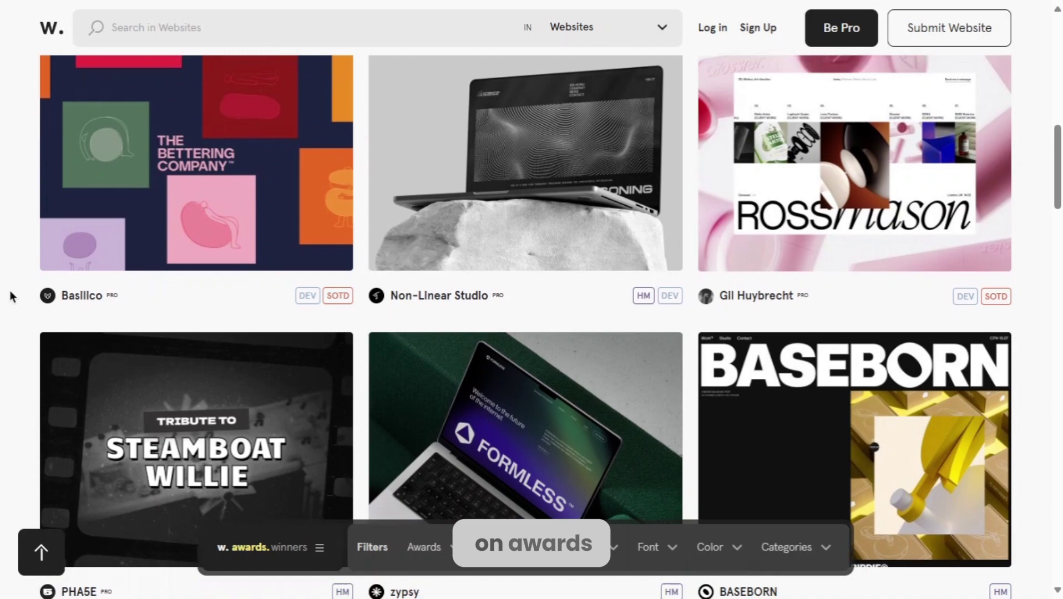
pyautogui.scroll(-15, 10, 297)
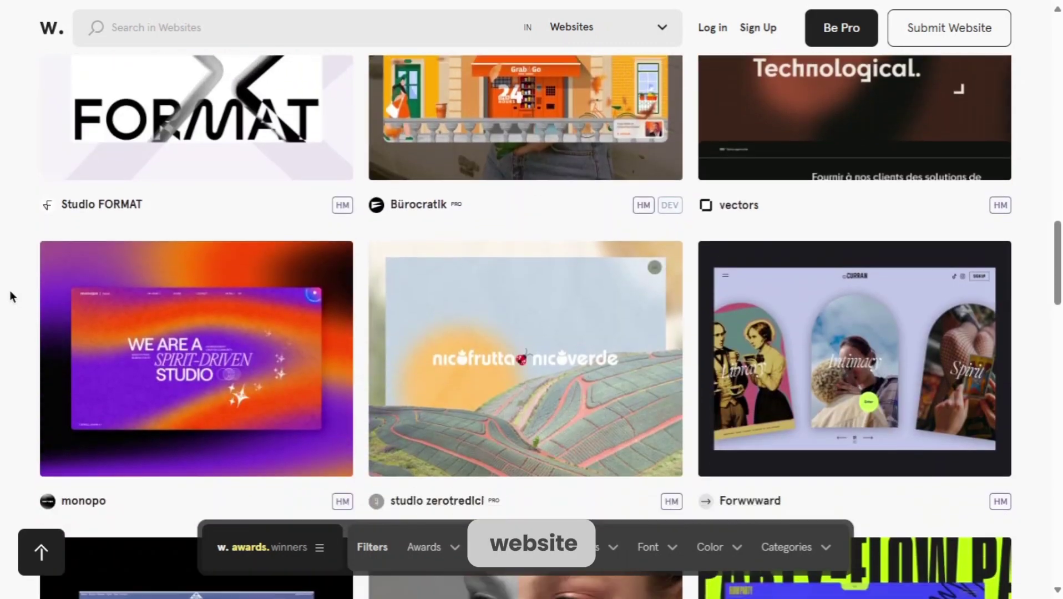
pyautogui.scroll(-9, 10, 294)
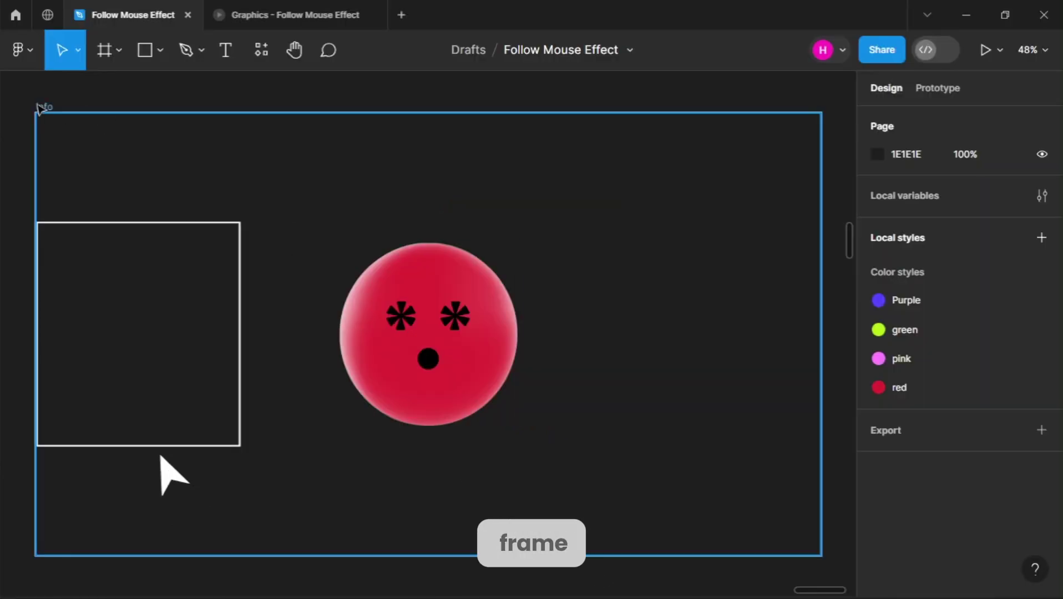
# Step: Duplicate the info frame to its right and fit both frames in view
pyautogui.click(87, 111)
pyautogui.scroll(-3, 845, 391)
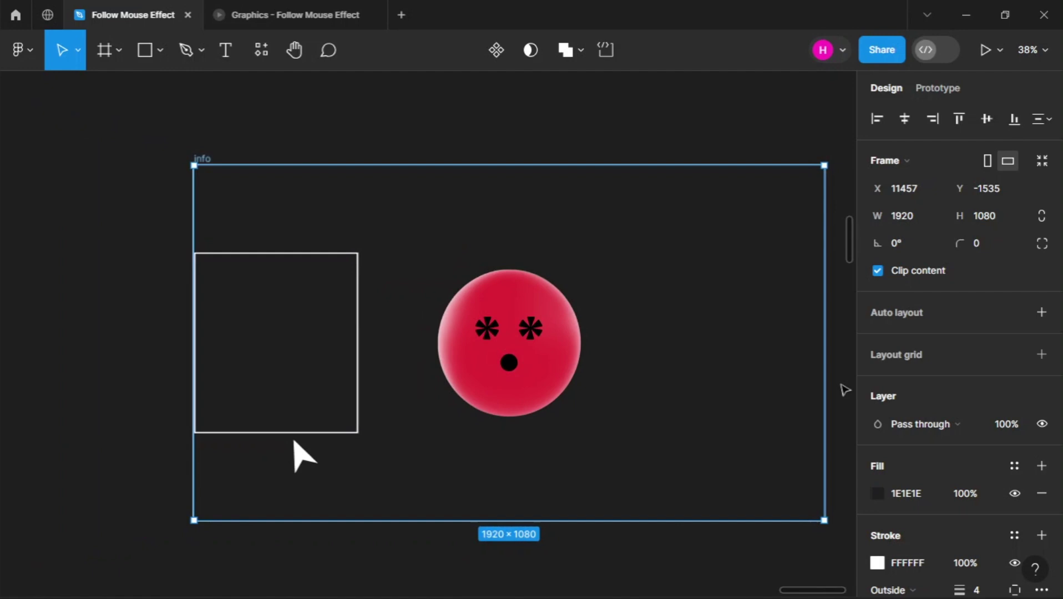
pyautogui.moveTo(207, 159); pyautogui.dragTo(747, 158)
pyautogui.scroll(-3, 747, 157)
pyautogui.hotkey('shift', '1')
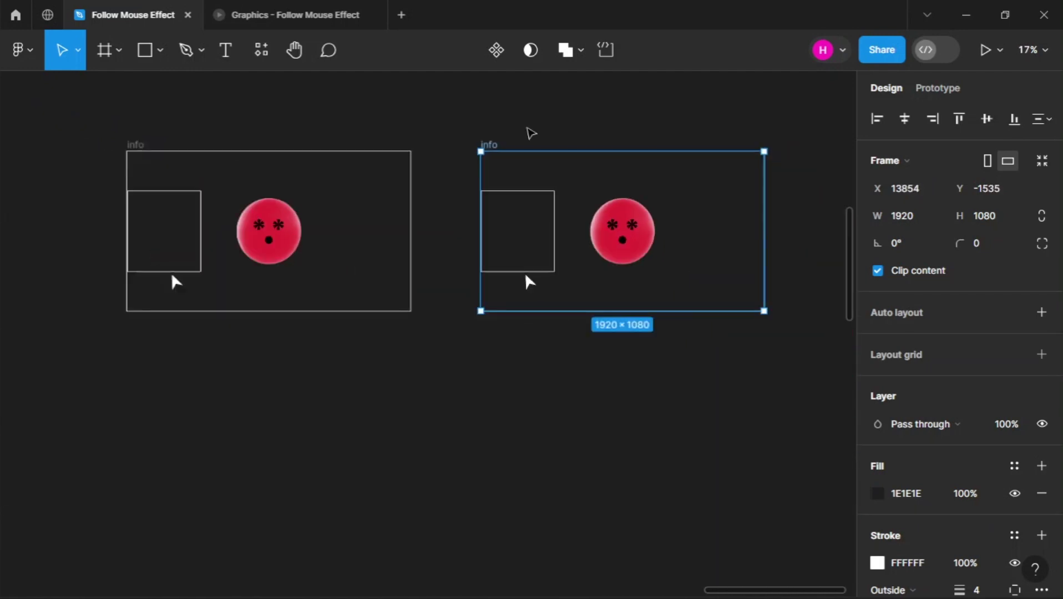
# Step: In the copy, shift both eyes and the mouth left and move the arrow inside the left box
pyautogui.doubleClick(616, 322)
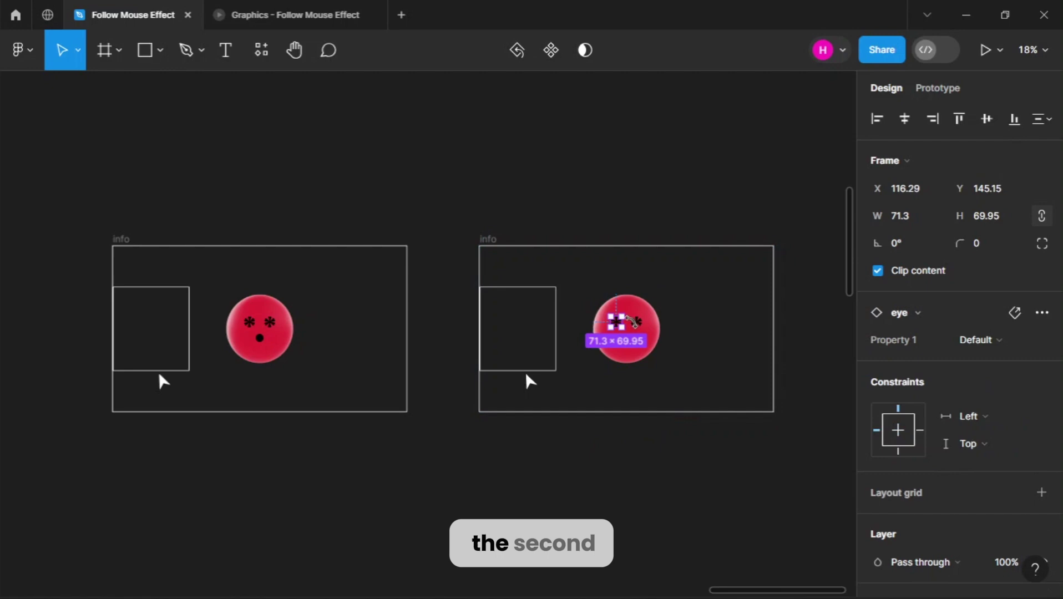
pyautogui.keyDown('shift'); pyautogui.click(637, 322); pyautogui.keyUp('shift')
pyautogui.scroll(2, 631, 348)
pyautogui.scroll(4, 632, 348)
pyautogui.keyDown('shift'); pyautogui.click(629, 342); pyautogui.keyUp('shift')
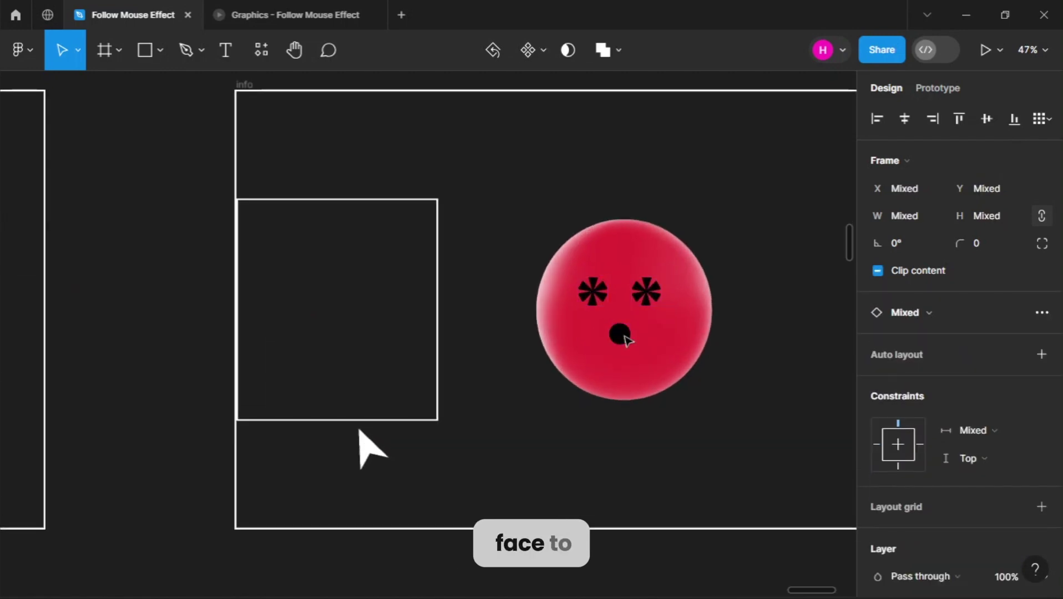
pyautogui.click(397, 453)
pyautogui.moveTo(398, 453); pyautogui.dragTo(386, 452)
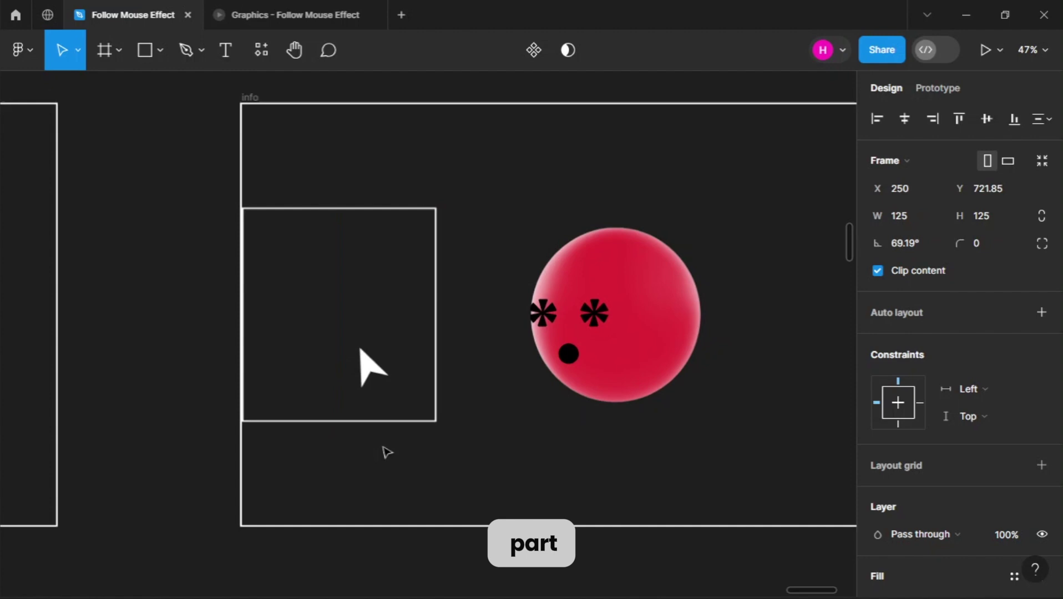
# Step: Add a flow starting point named 'hover' to the left info frame
pyautogui.scroll(-4, 385, 451)
pyautogui.hscroll(-4, 384, 451)
pyautogui.click(175, 300)
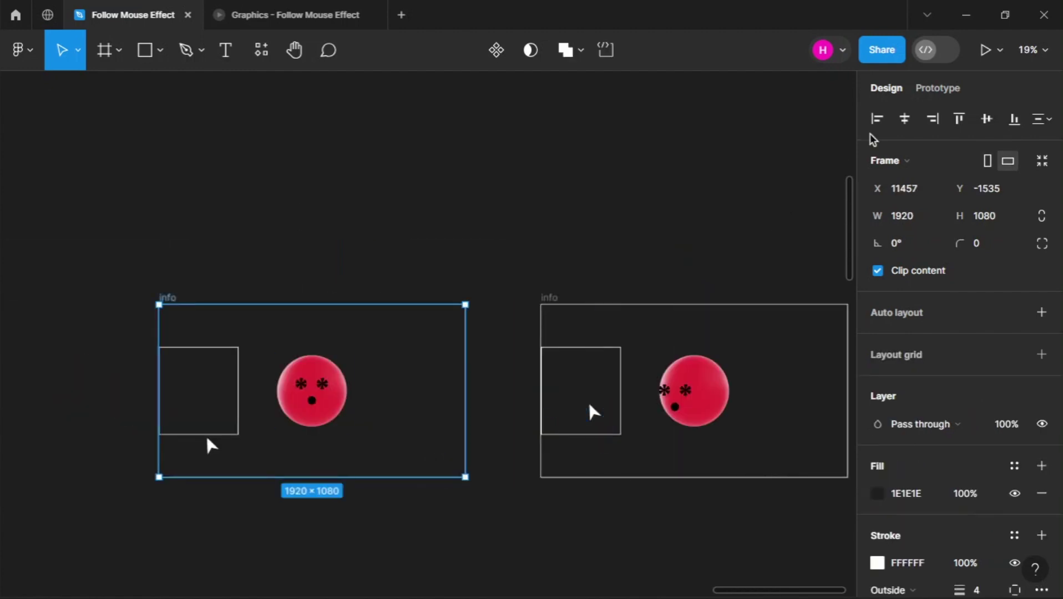
pyautogui.click(934, 90)
pyautogui.click(1042, 128)
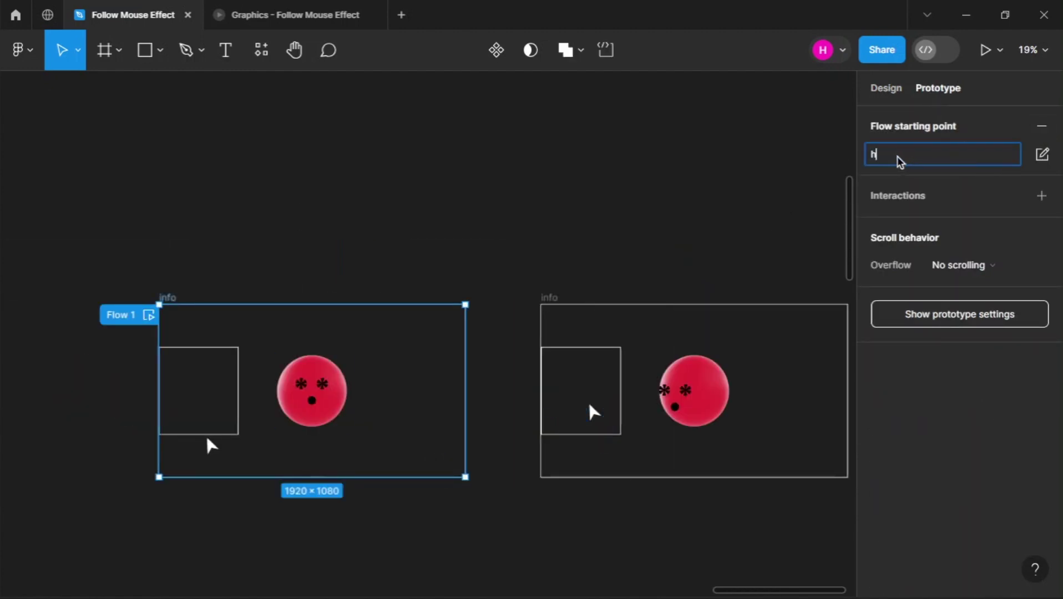
pyautogui.write('hover')
pyautogui.press('Return')
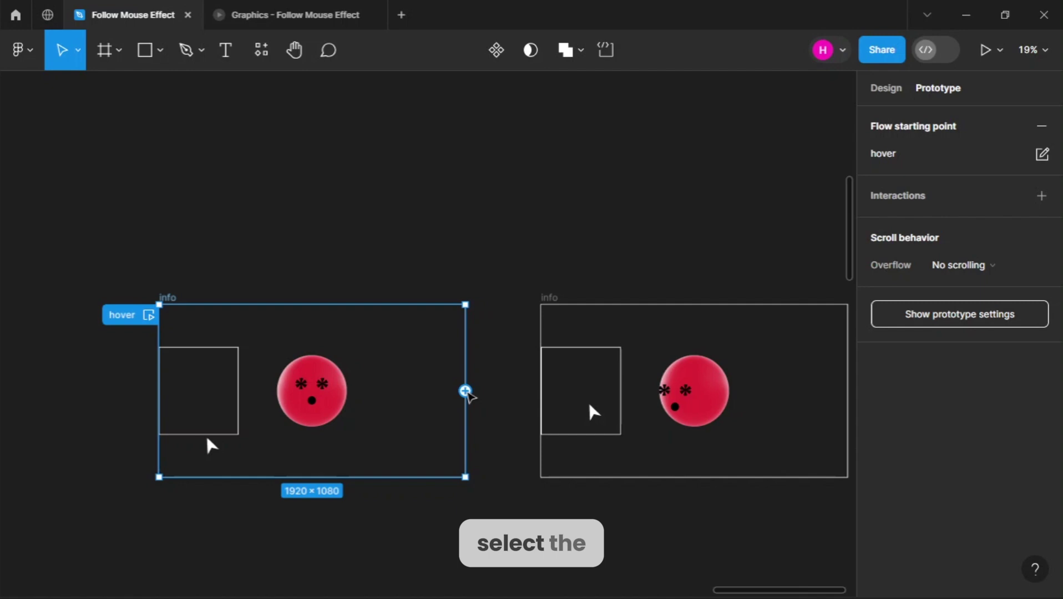
# Step: Link the frame's left box to the copied info frame
pyautogui.moveTo(465, 391)
pyautogui.mouseDown()
pyautogui.moveTo(503, 385)
pyautogui.moveTo(479, 399)
pyautogui.mouseUp()
pyautogui.click(236, 396)
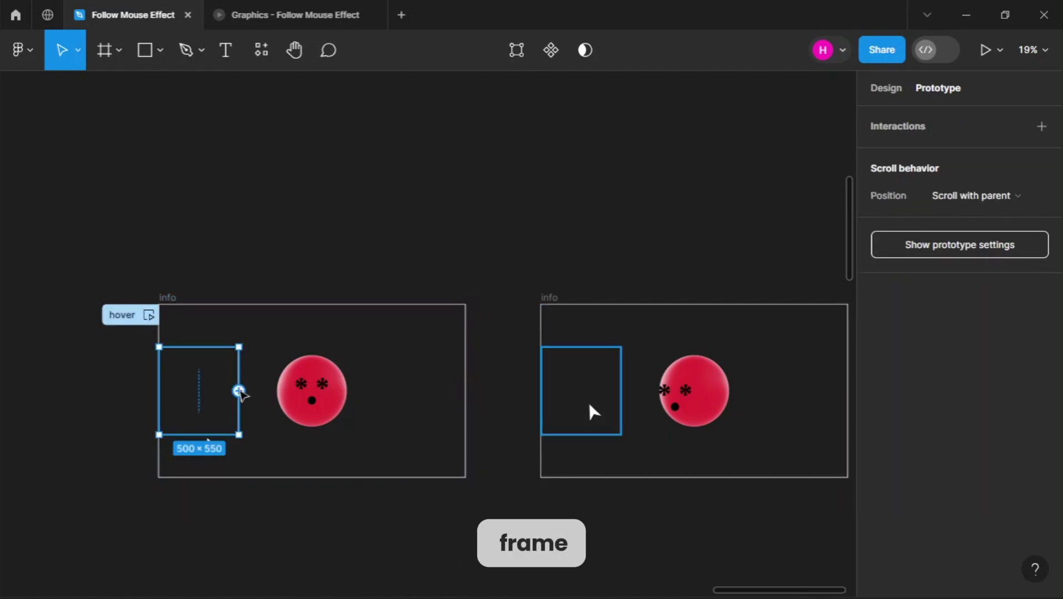
pyautogui.moveTo(240, 391); pyautogui.dragTo(466, 410)
pyautogui.moveTo(594, 412); pyautogui.dragTo(591, 413)
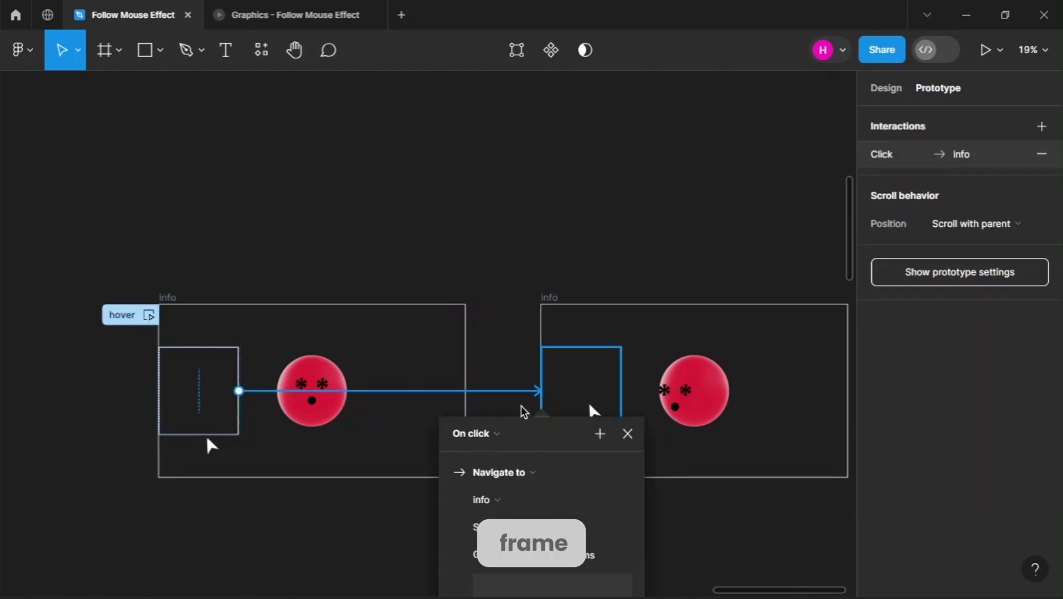
# Step: Set the interaction to While hovering, Smart animate, Gentle easing, 1500ms
pyautogui.click(461, 207)
pyautogui.click(464, 248)
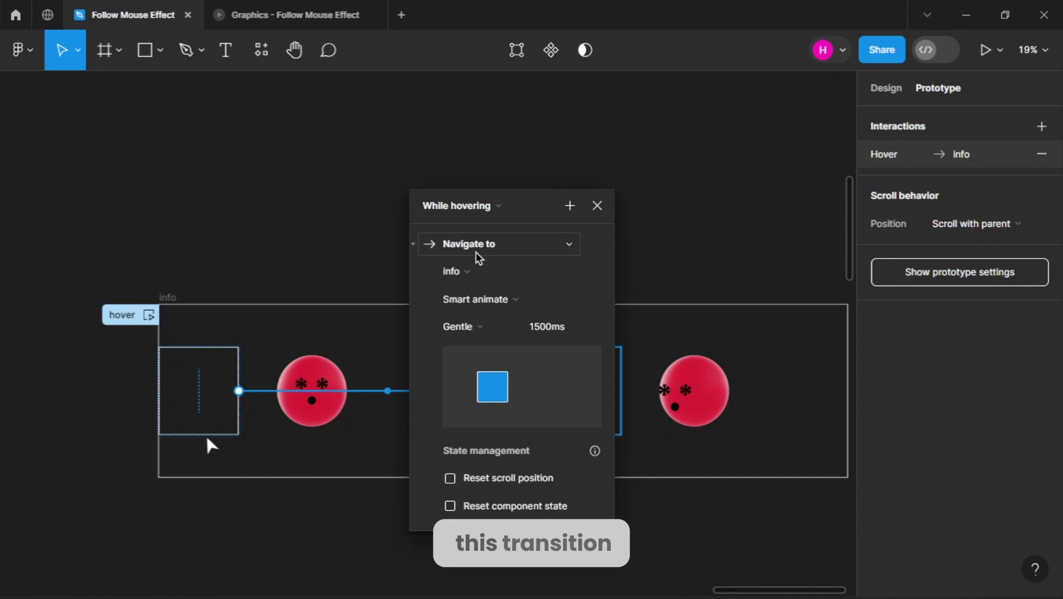
pyautogui.click(471, 299)
pyautogui.click(502, 300)
pyautogui.click(484, 327)
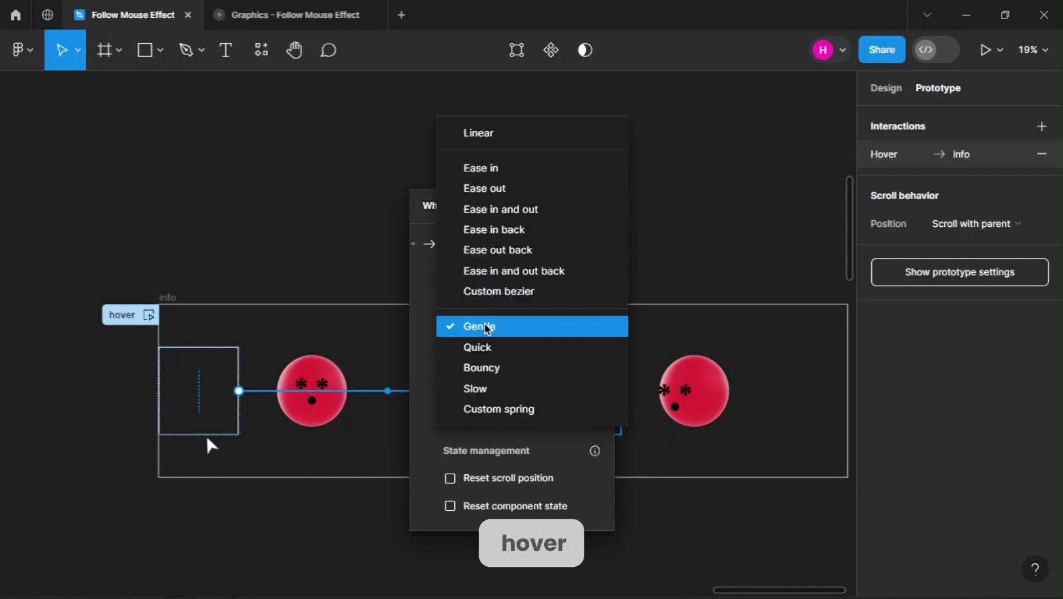
pyautogui.click(487, 328)
pyautogui.click(554, 328)
pyautogui.write('1500')
pyautogui.press('Return')
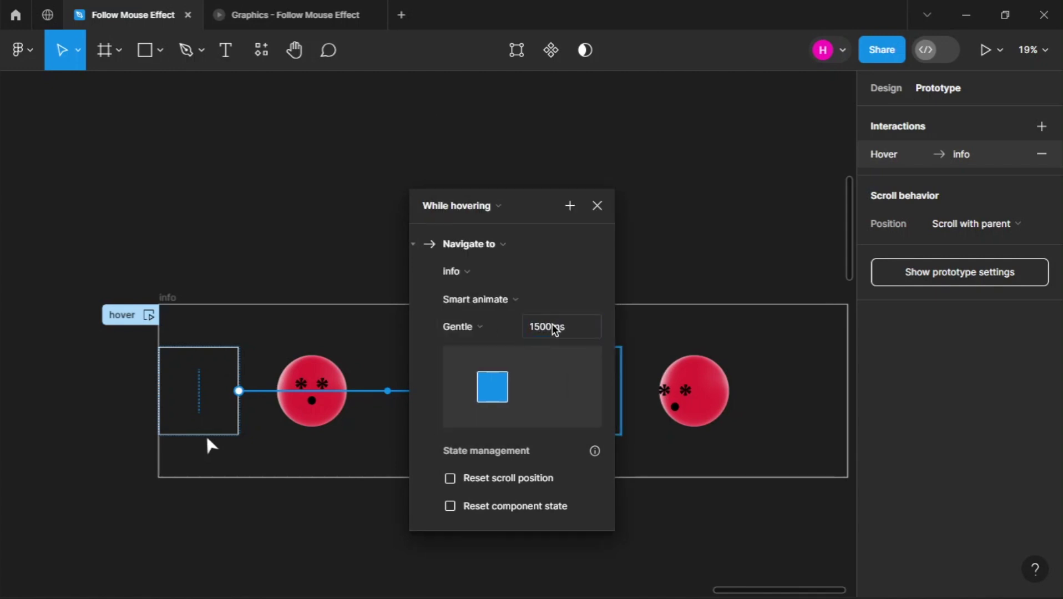
pyautogui.click(598, 206)
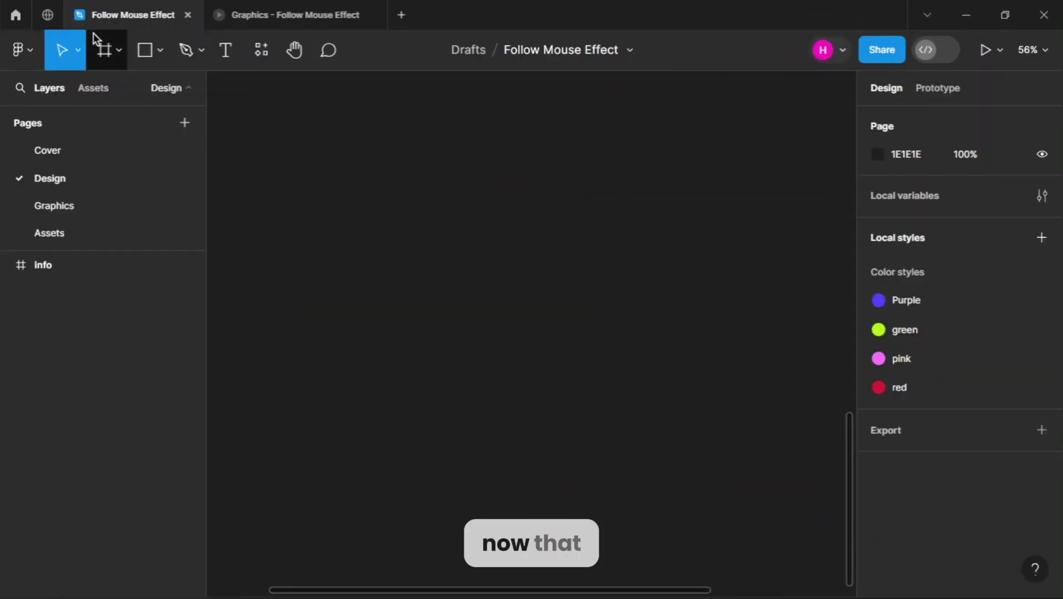
# Step: Draw a new 1200×675 frame and shift it slightly left
pyautogui.click(105, 50)
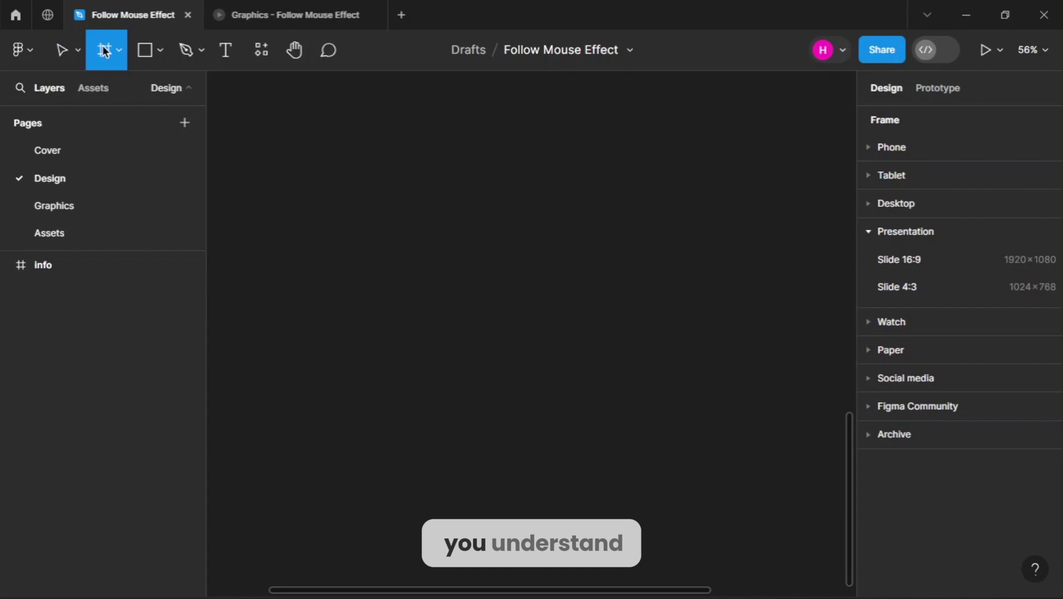
pyautogui.moveTo(262, 198); pyautogui.dragTo(764, 514)
pyautogui.click(937, 223)
pyautogui.write('1')
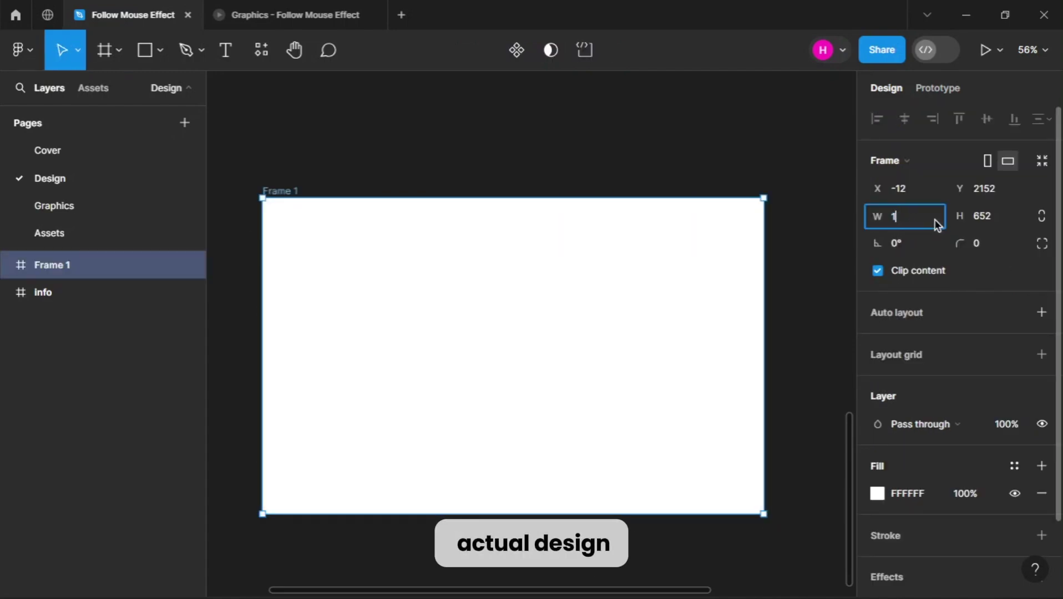
pyautogui.write('200')
pyautogui.press('Return')
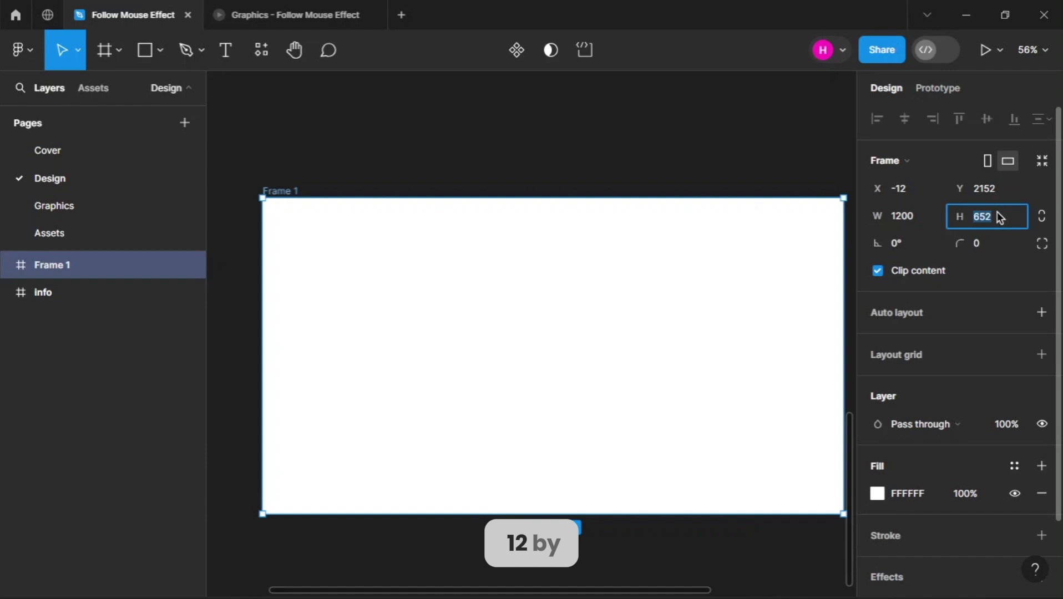
pyautogui.write('675')
pyautogui.press('Return')
pyautogui.moveTo(567, 290); pyautogui.dragTo(556, 284)
# Step: Fill the new frame with the Purple colour style
pyautogui.click(1012, 469)
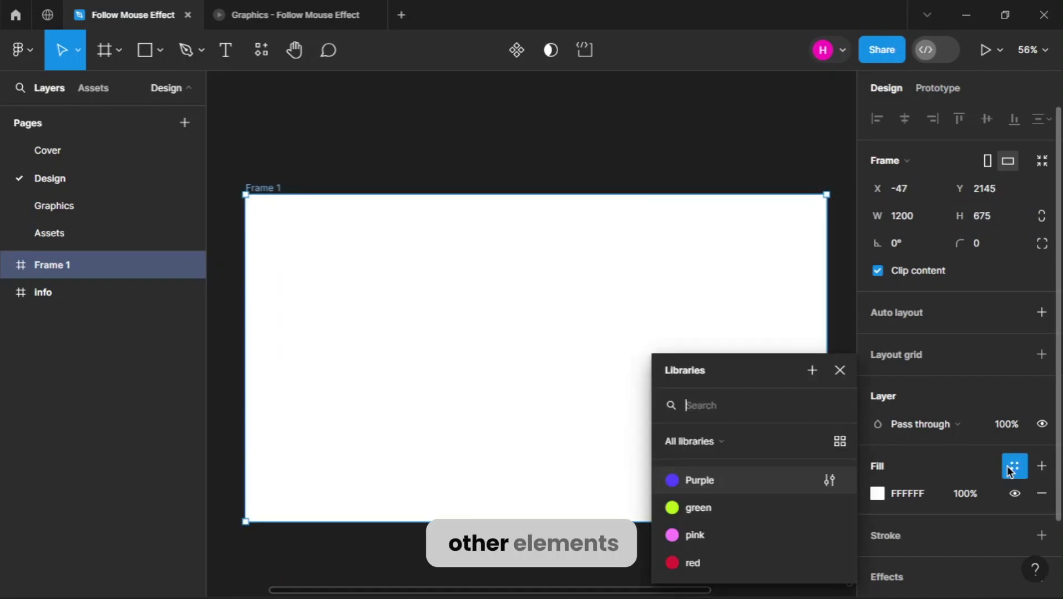
pyautogui.click(761, 484)
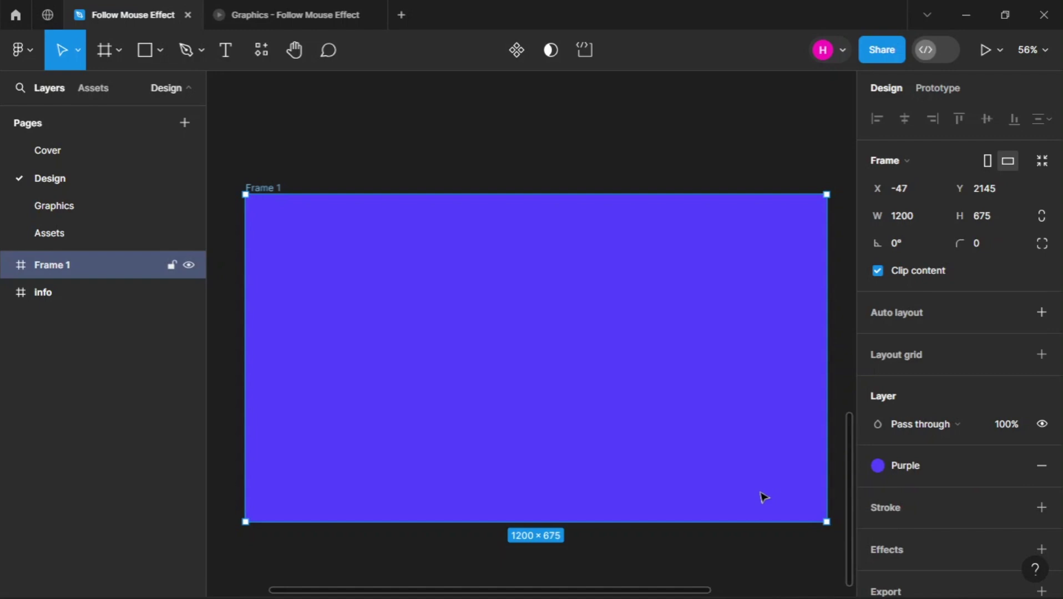
pyautogui.click(662, 546)
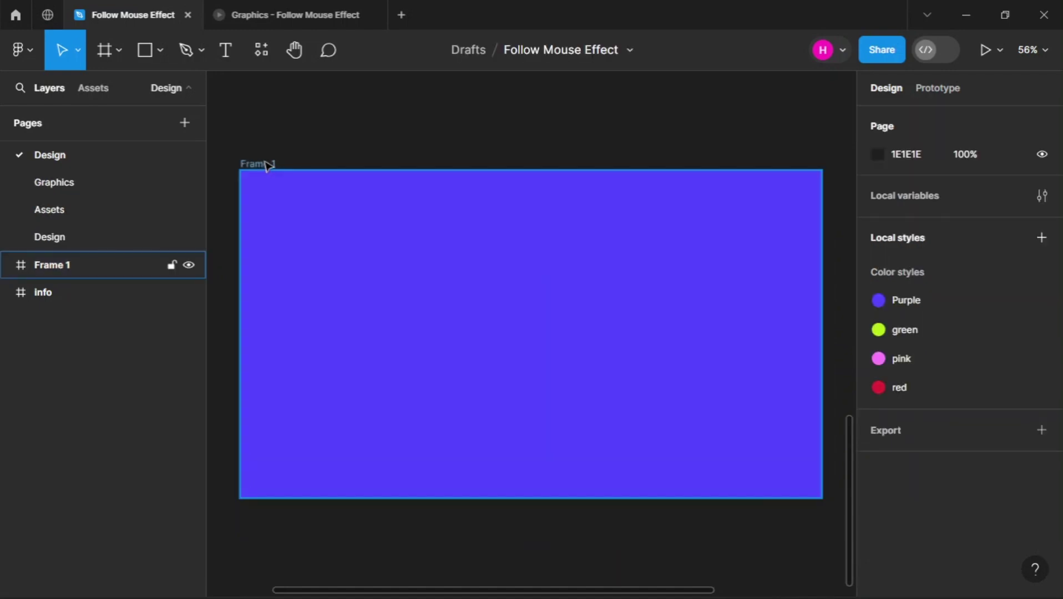
pyautogui.click(265, 165)
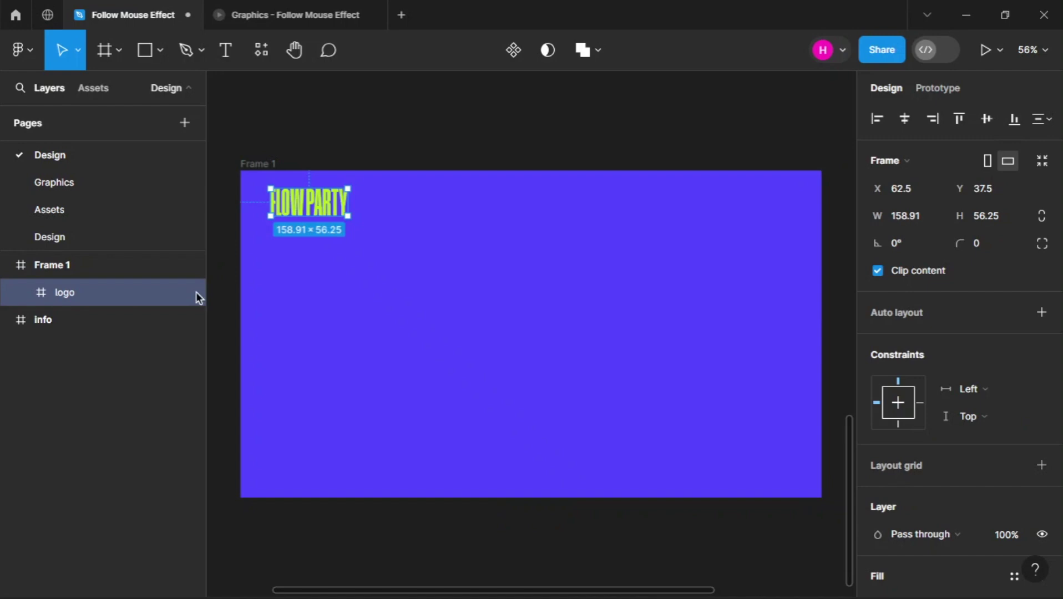
# Step: Paste the FLOW lettering artwork and a second scribble into the frame
pyautogui.click(353, 378)
pyautogui.hotkey('ctrl', 'v')
pyautogui.hotkey('ctrl', 'v')
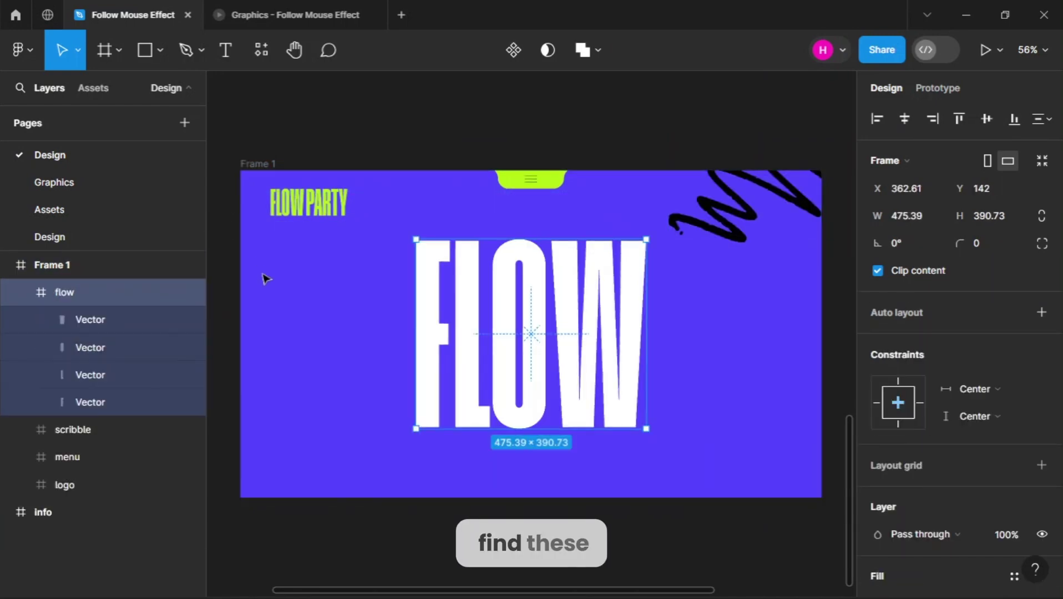
pyautogui.click(266, 278)
pyautogui.click(300, 370)
pyautogui.hotkey('ctrl', 'v')
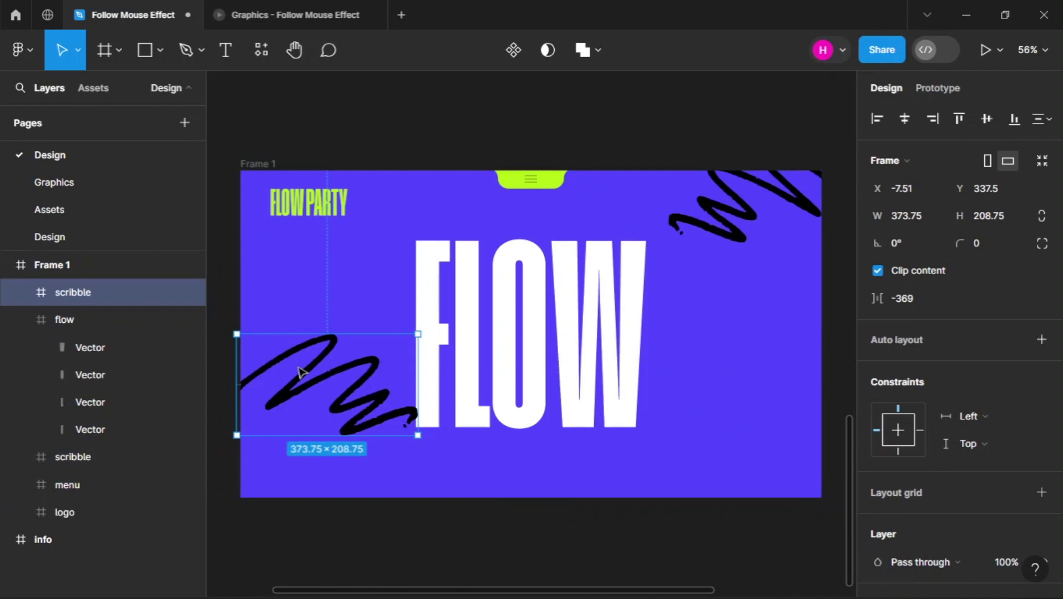
# Step: Paste the pink PARTY badge and the tagline text into the frame
pyautogui.click(317, 516)
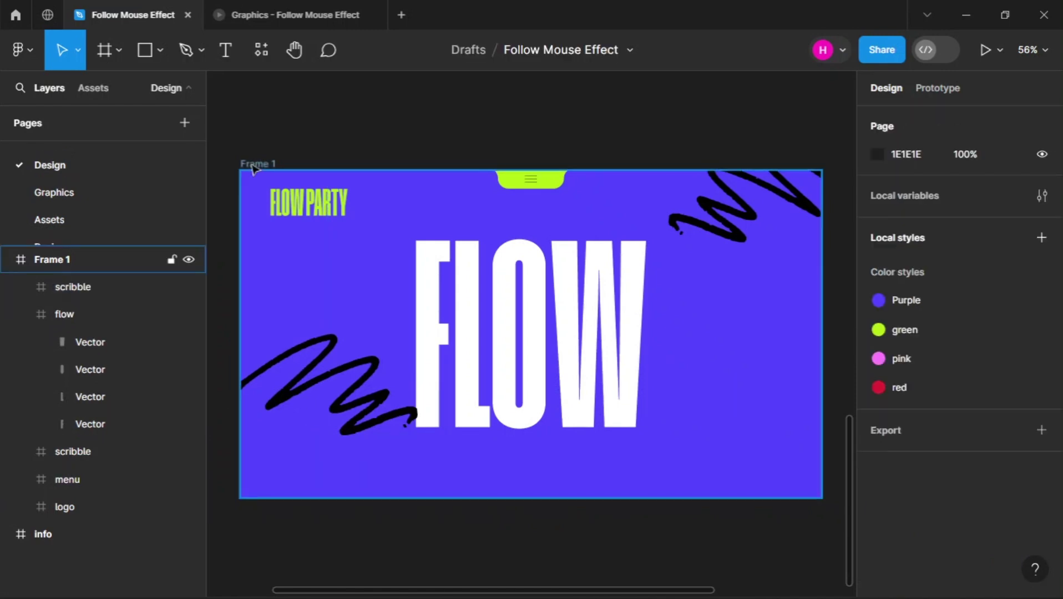
pyautogui.click(253, 164)
pyautogui.hotkey('ctrl', 'v')
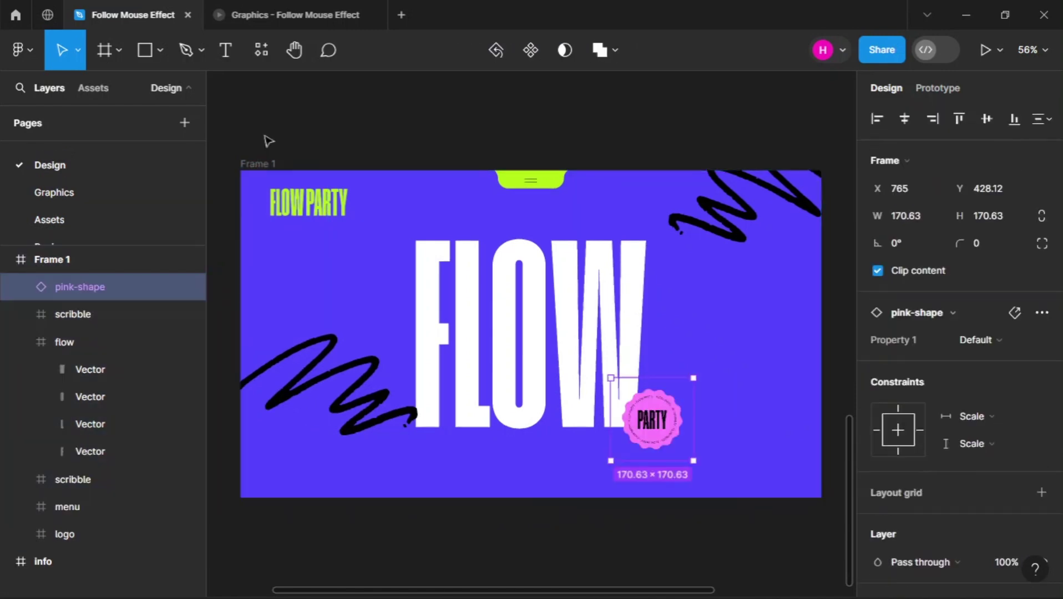
pyautogui.press('Escape')
pyautogui.hotkey('ctrl', 'v')
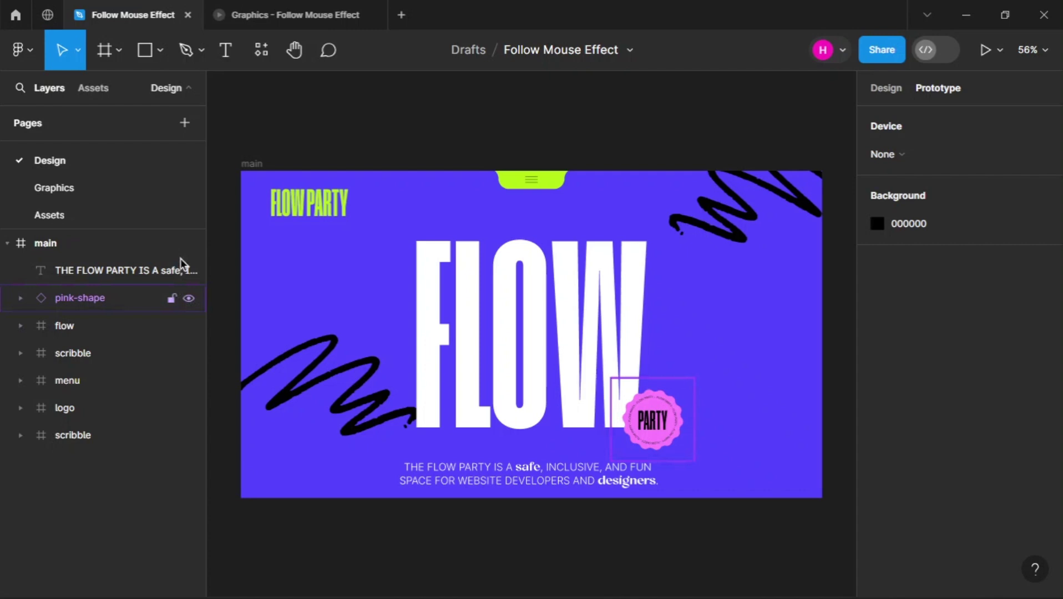
# Step: Copy the avatar frame from the Assets page and paste it into the main frame
pyautogui.click(150, 222)
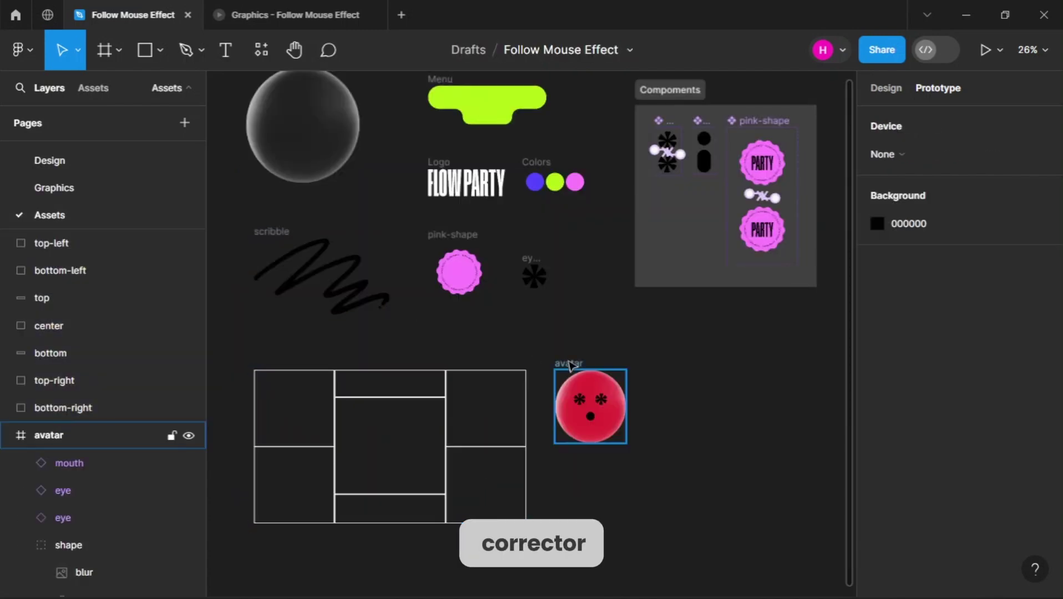
pyautogui.click(571, 365)
pyautogui.click(49, 160)
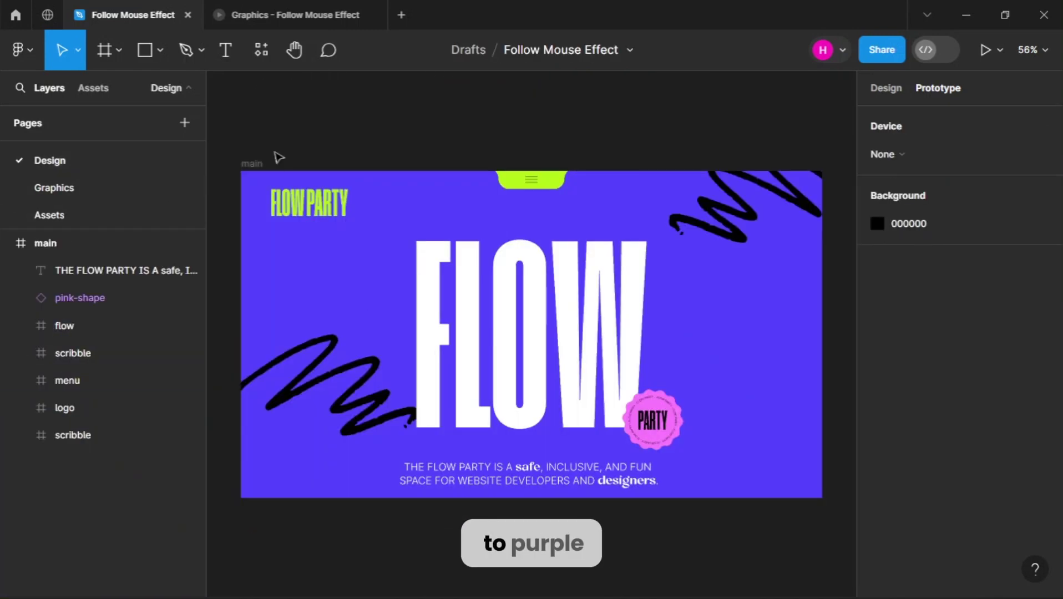
pyautogui.click(258, 164)
pyautogui.hotkey('ctrl', 'v')
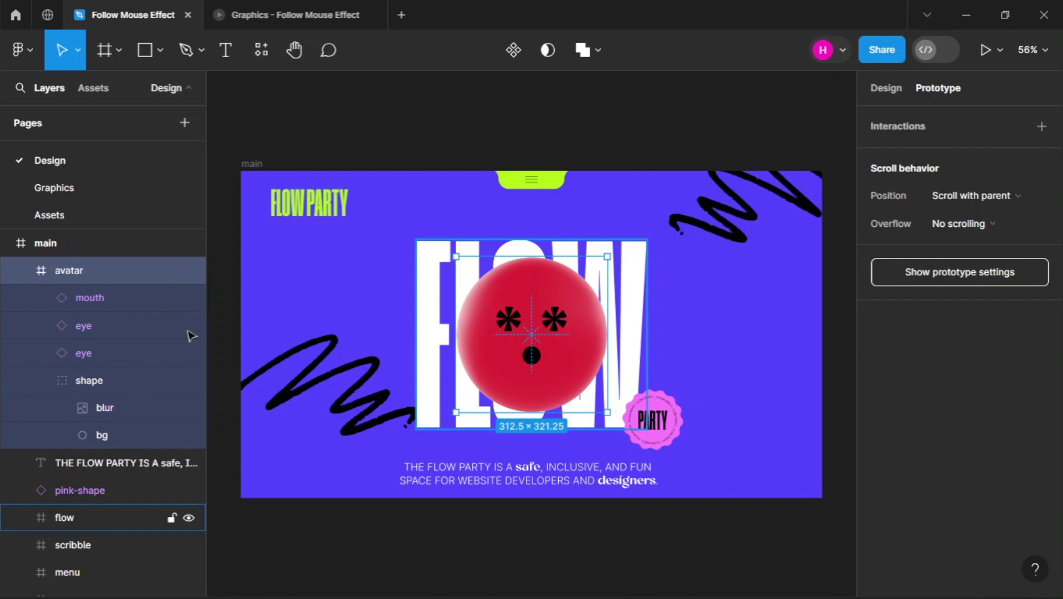
# Step: Apply the character colour style to the avatar's bg circle
pyautogui.click(106, 435)
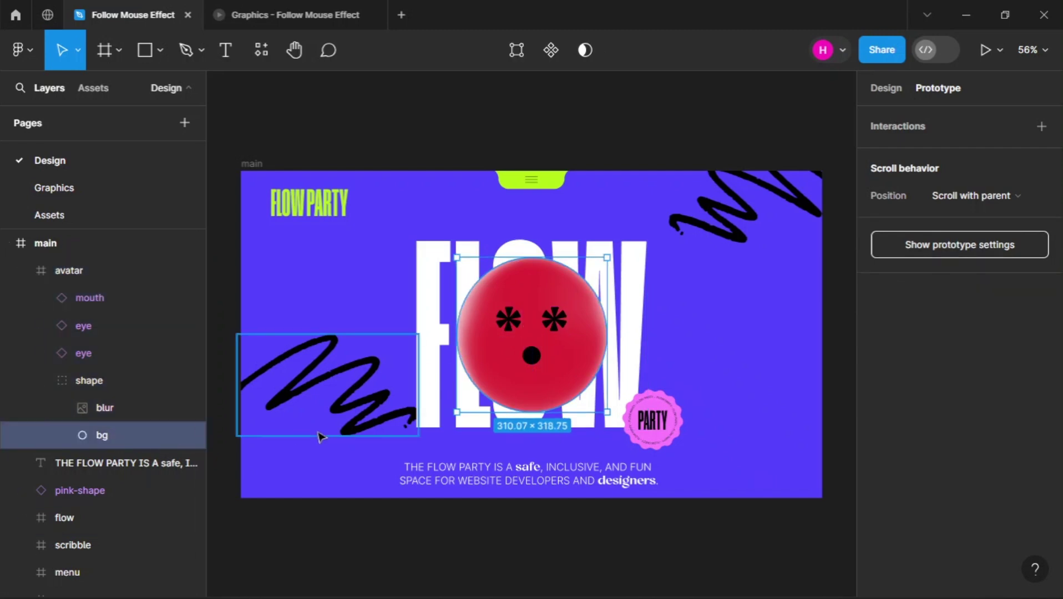
pyautogui.click(884, 91)
pyautogui.click(1015, 441)
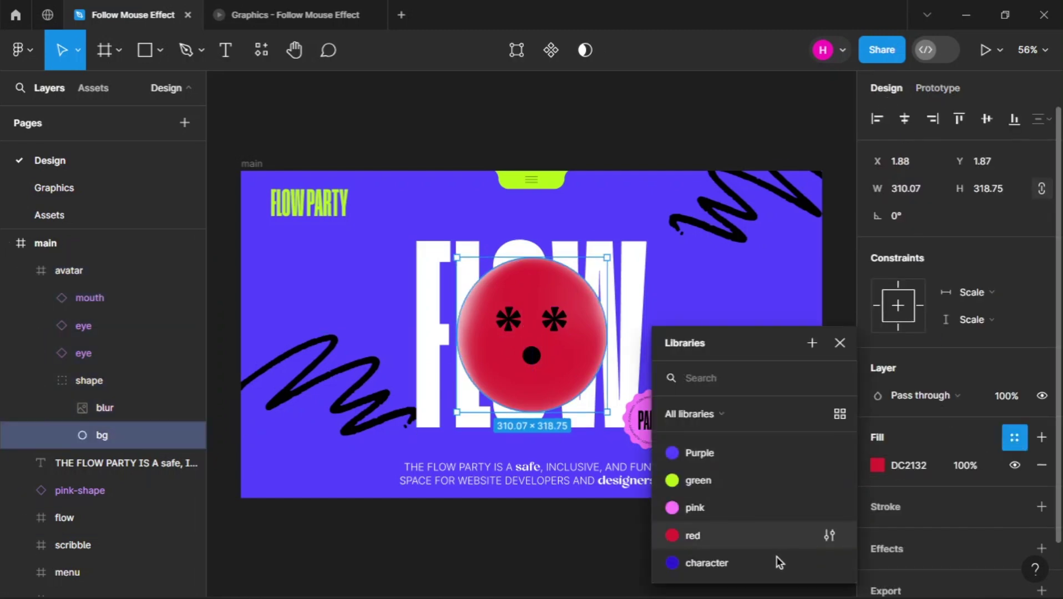
pyautogui.click(706, 563)
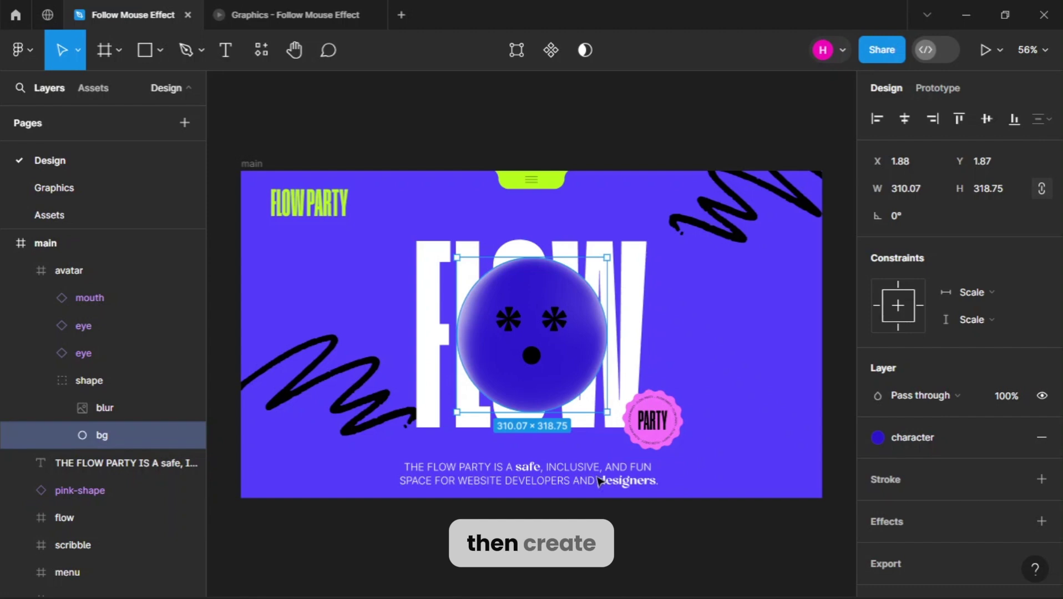
# Step: Make six Ctrl+D copies of the main landing frame, seven frames in all
pyautogui.click(530, 524)
pyautogui.scroll(-2, 530, 524)
pyautogui.scroll(-3, 530, 360)
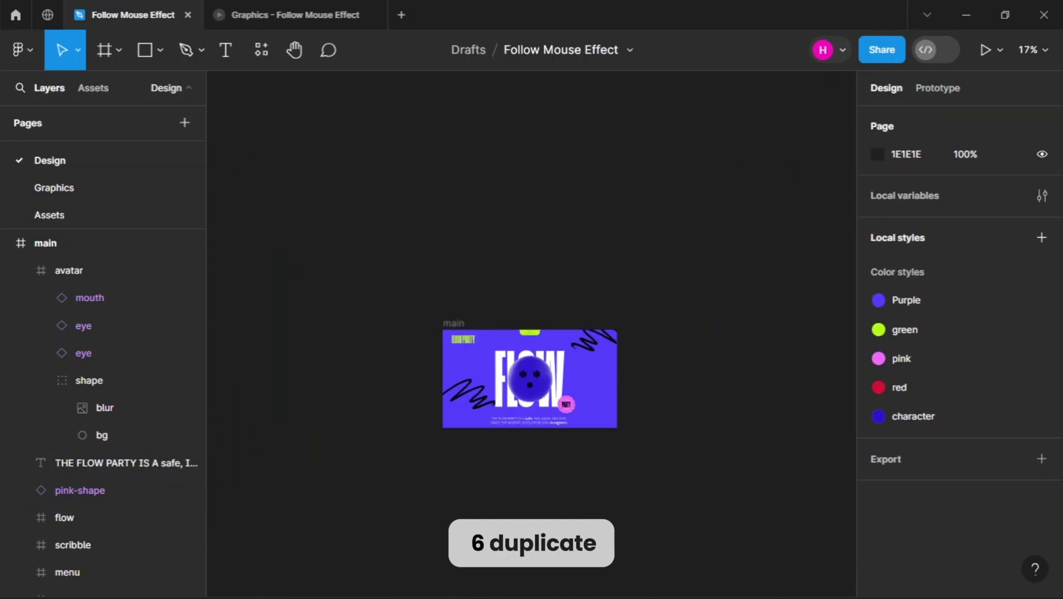
pyautogui.hotkey('ctrl', 'd')
pyautogui.scroll(-1, 411, 360)
pyautogui.hotkey('ctrl', 'd')
pyautogui.hotkey('ctrl', 'd')
pyautogui.hotkey('ctrl', 'd')
pyautogui.hotkey('ctrl', 'd')
pyautogui.hotkey('ctrl', 'd')
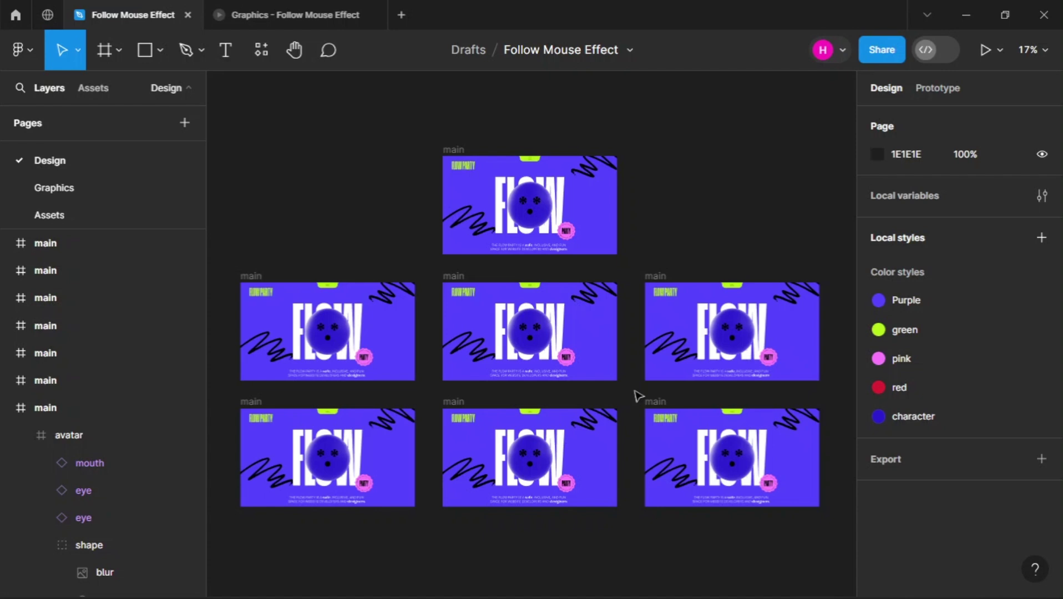
# Step: Recolour the avatars in the left-middle and bottom-left frames with the pink style
pyautogui.click(333, 340)
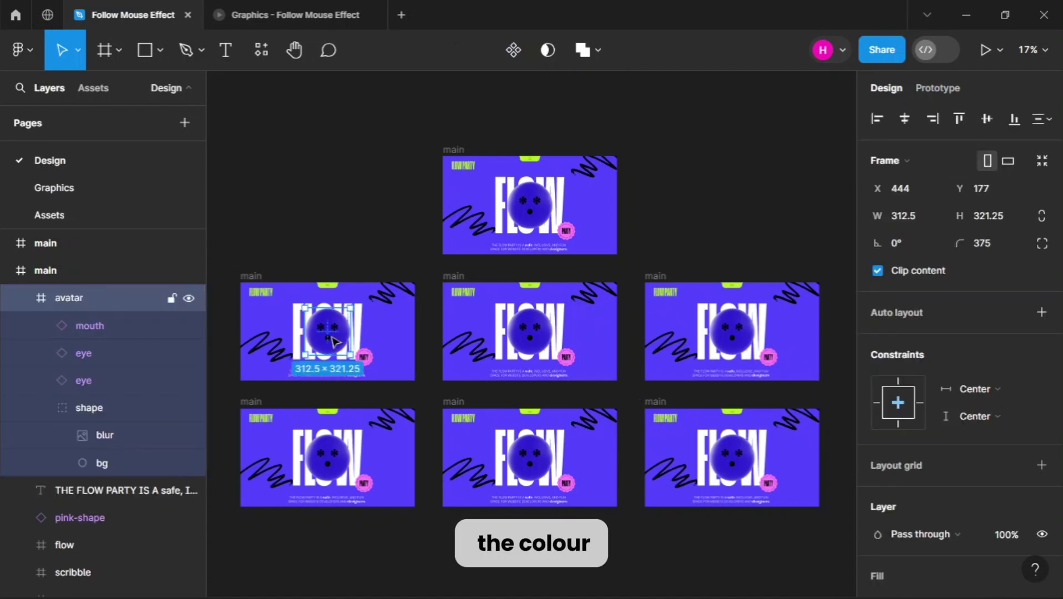
pyautogui.click(101, 466)
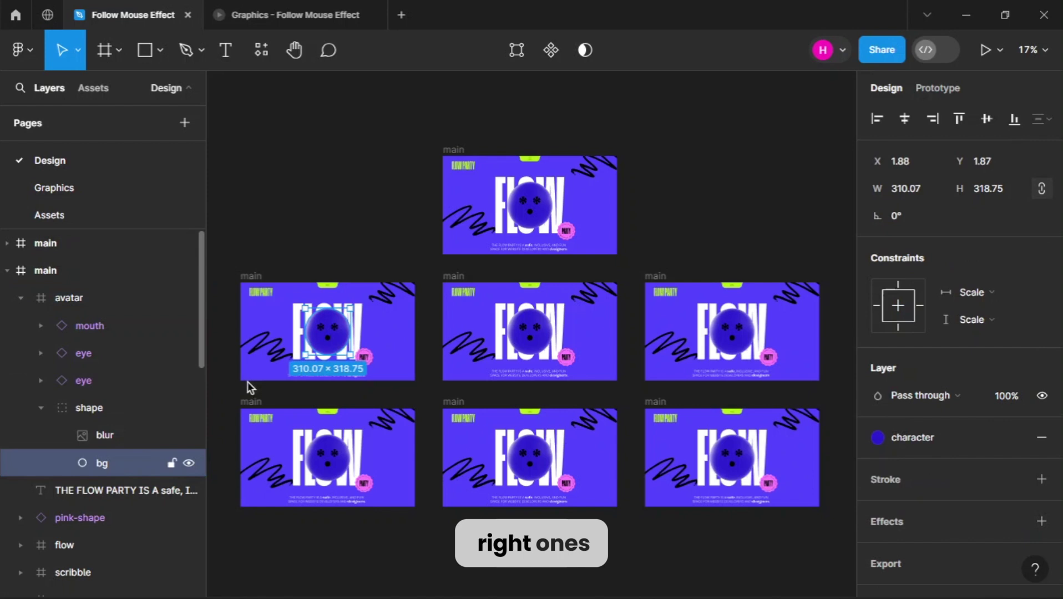
pyautogui.click(1041, 442)
pyautogui.click(1019, 440)
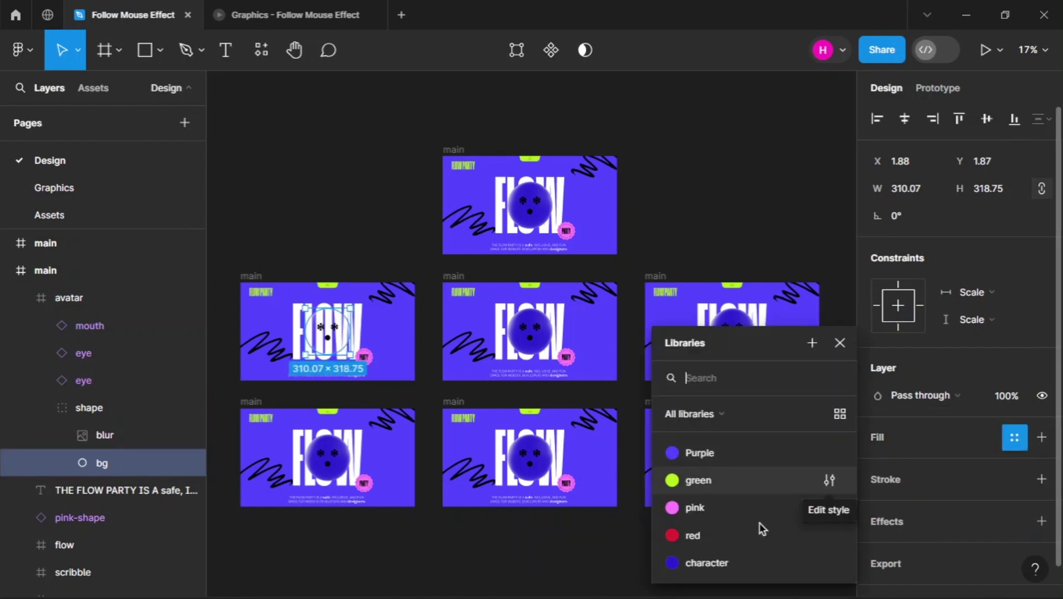
pyautogui.click(329, 447)
pyautogui.scroll(-5, 1020, 511)
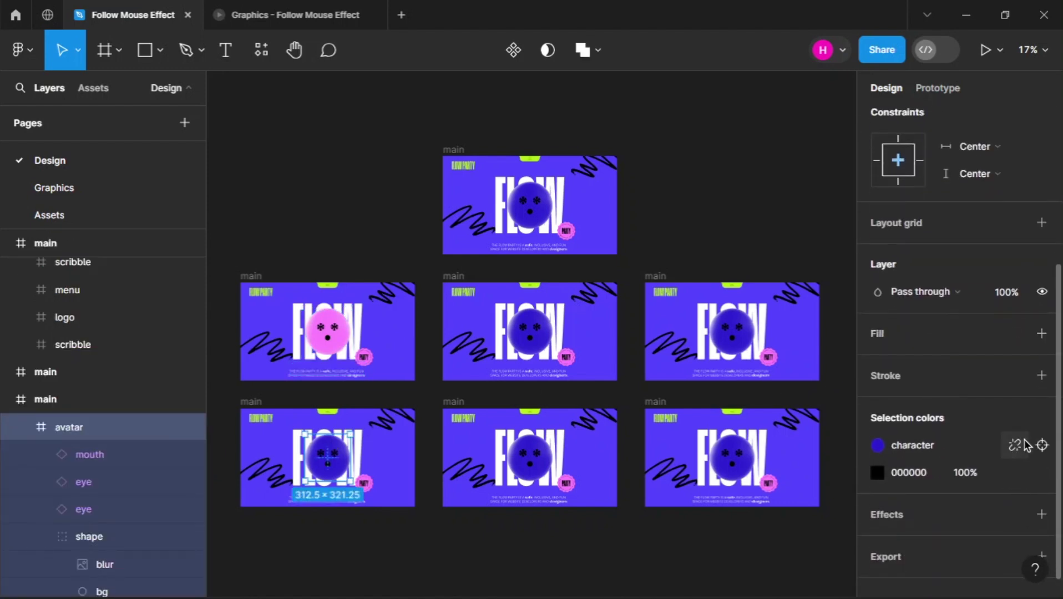
pyautogui.click(1025, 440)
pyautogui.click(1016, 472)
pyautogui.click(780, 506)
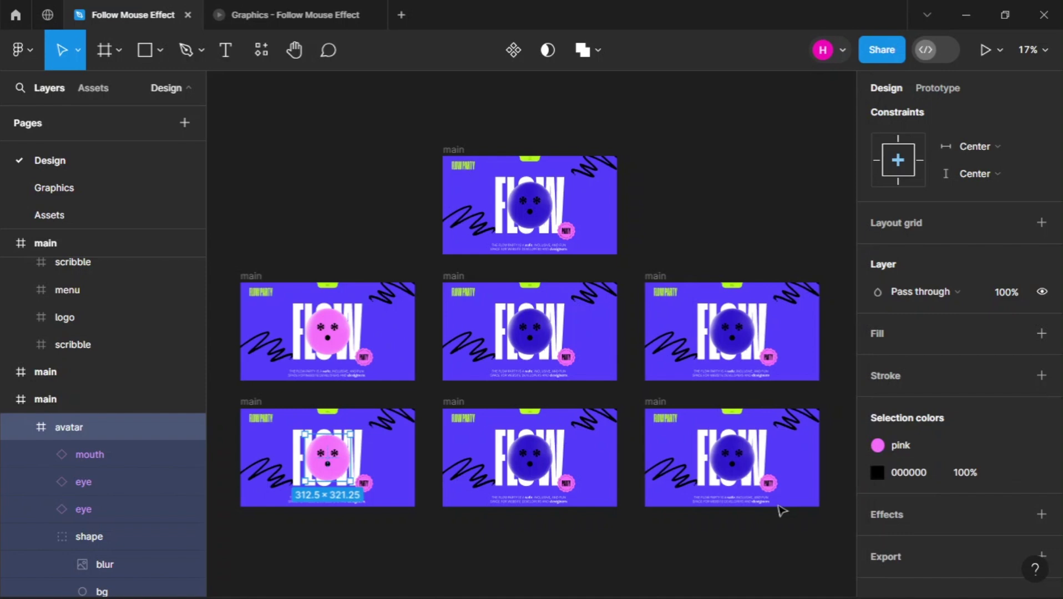
# Step: Recolour the avatars in the right-middle and bottom-right frames with the green style
pyautogui.click(734, 354)
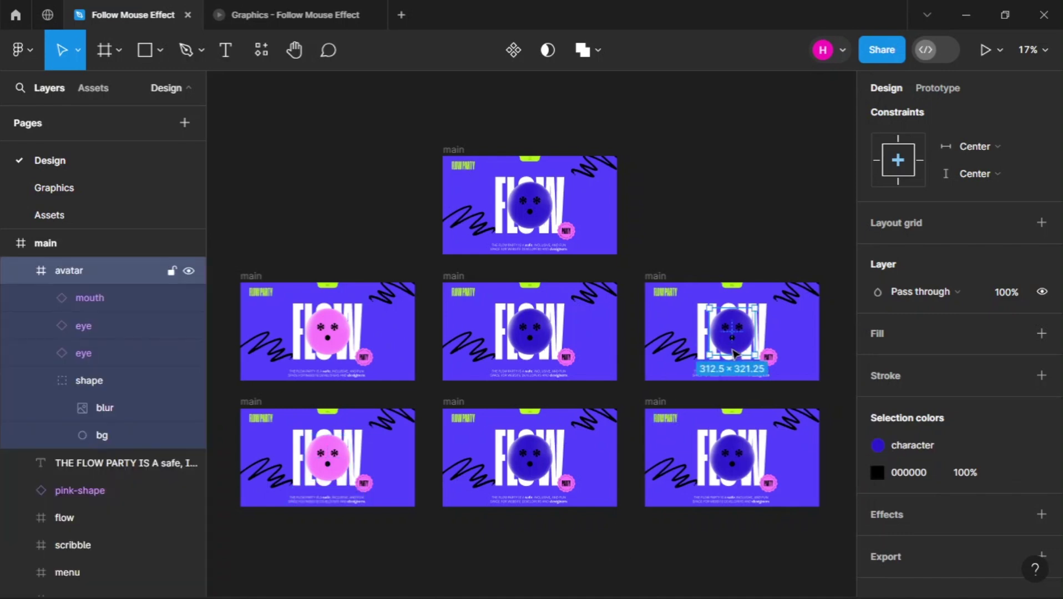
pyautogui.click(1019, 446)
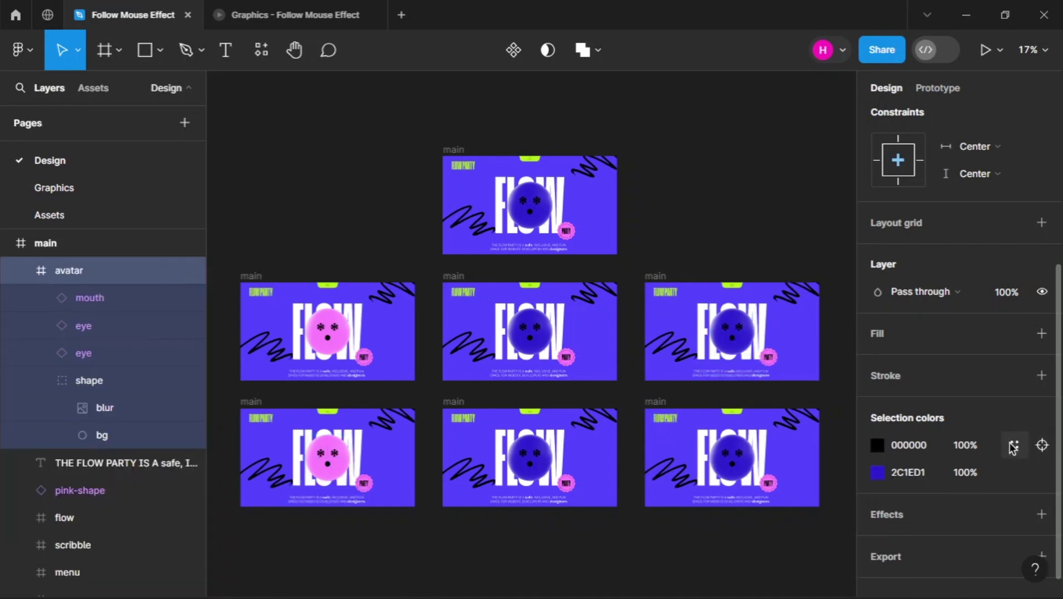
pyautogui.click(1015, 475)
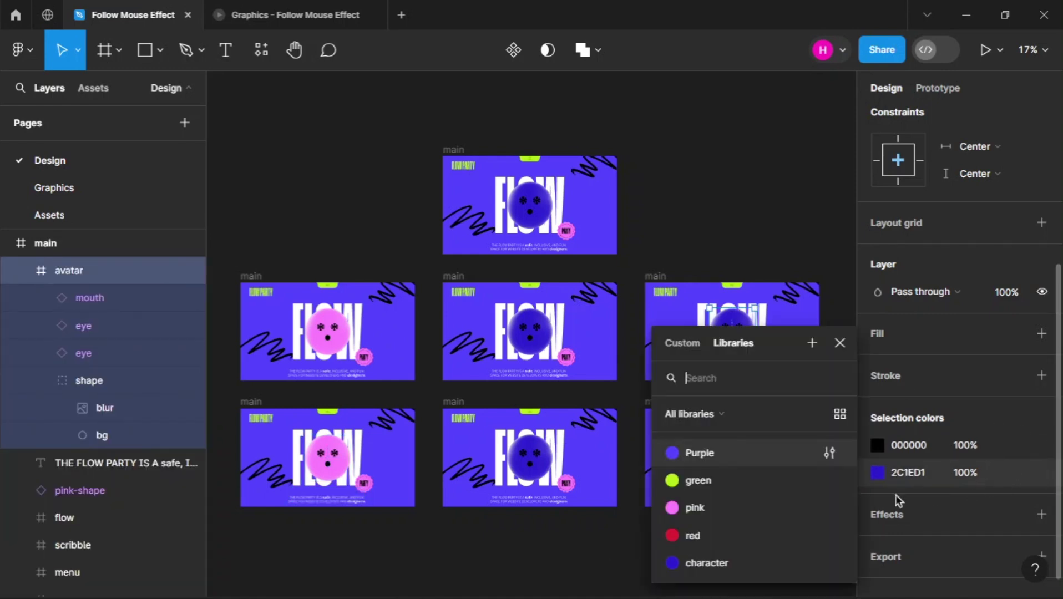
pyautogui.click(754, 488)
pyautogui.click(731, 461)
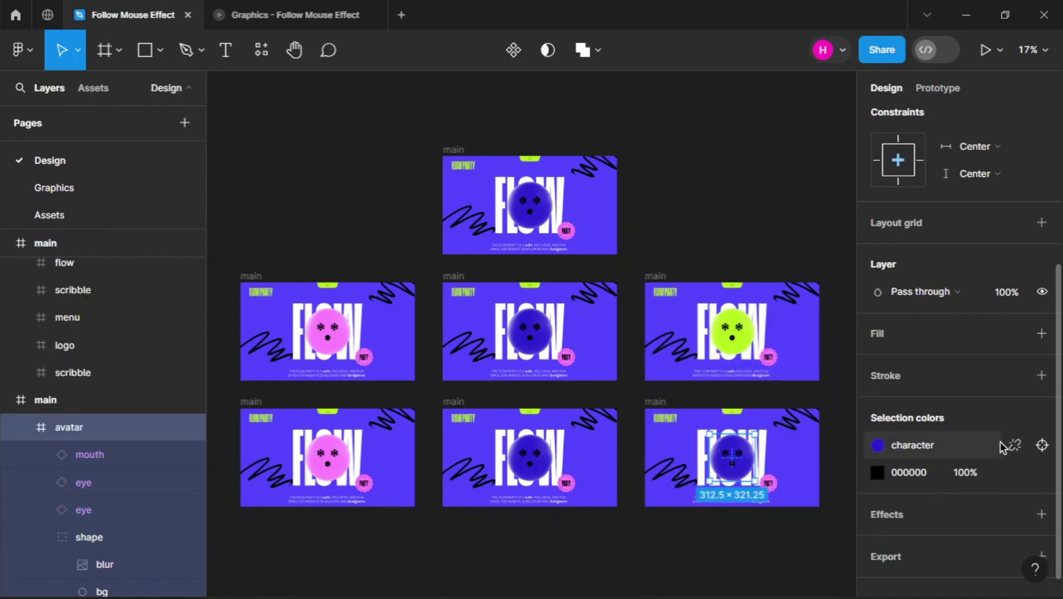
pyautogui.click(1016, 447)
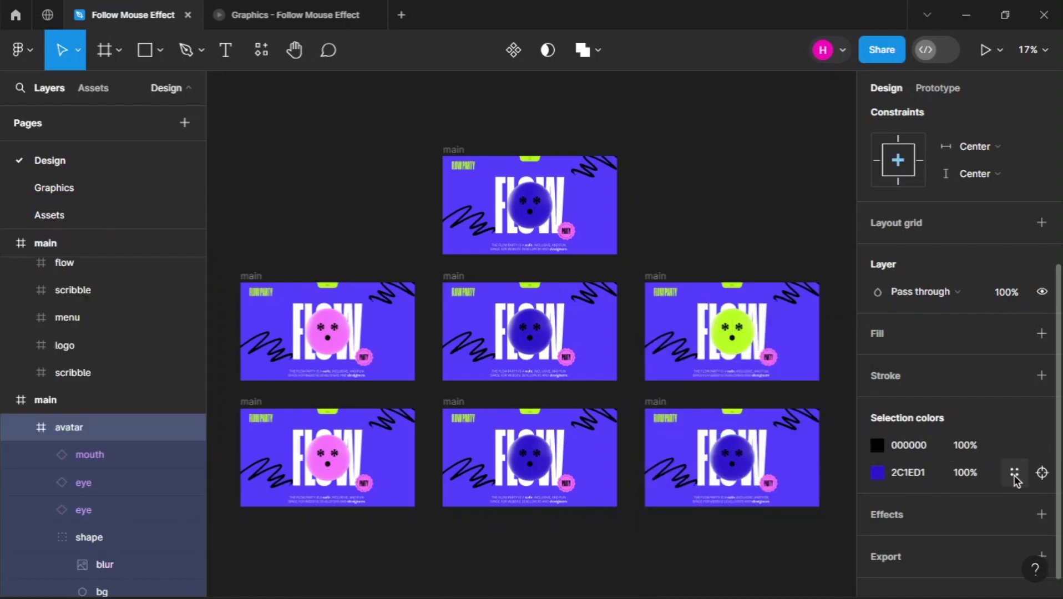
pyautogui.click(1015, 474)
pyautogui.click(765, 487)
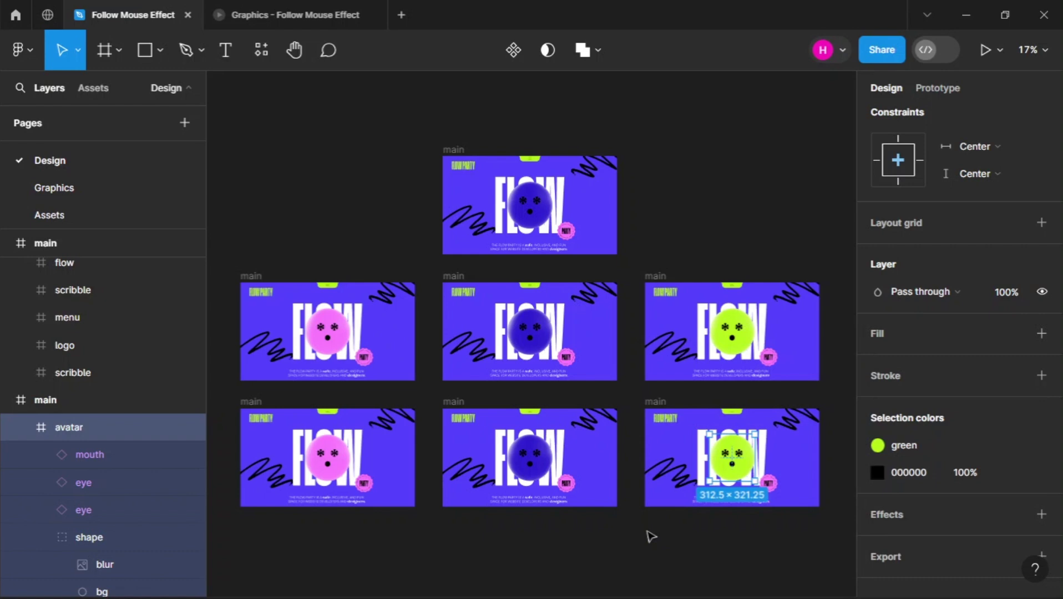
pyautogui.click(570, 532)
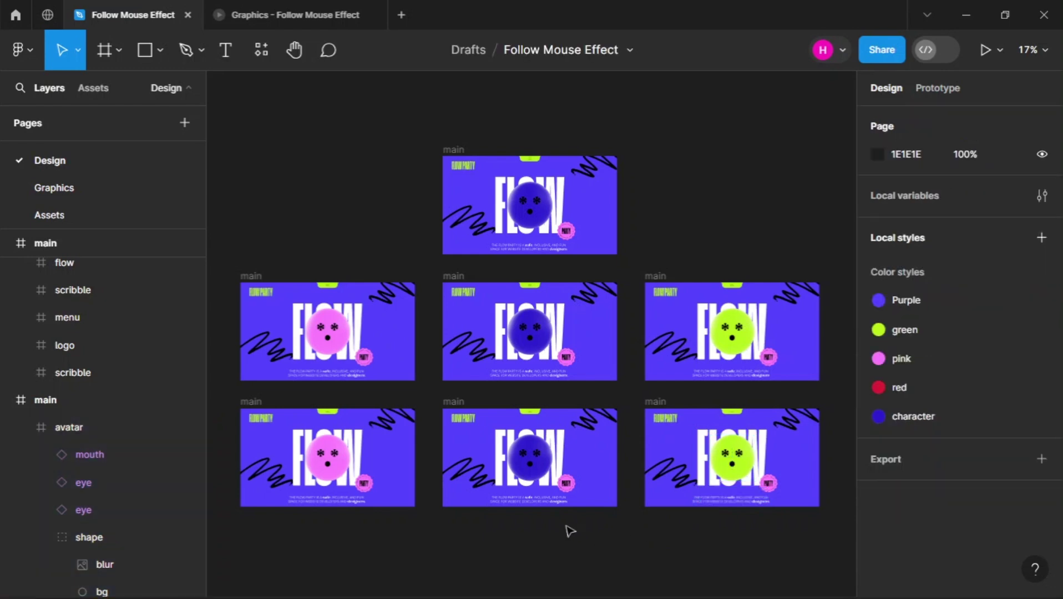
# Step: Select all seven layout boxes on the Assets page
pyautogui.click(460, 276)
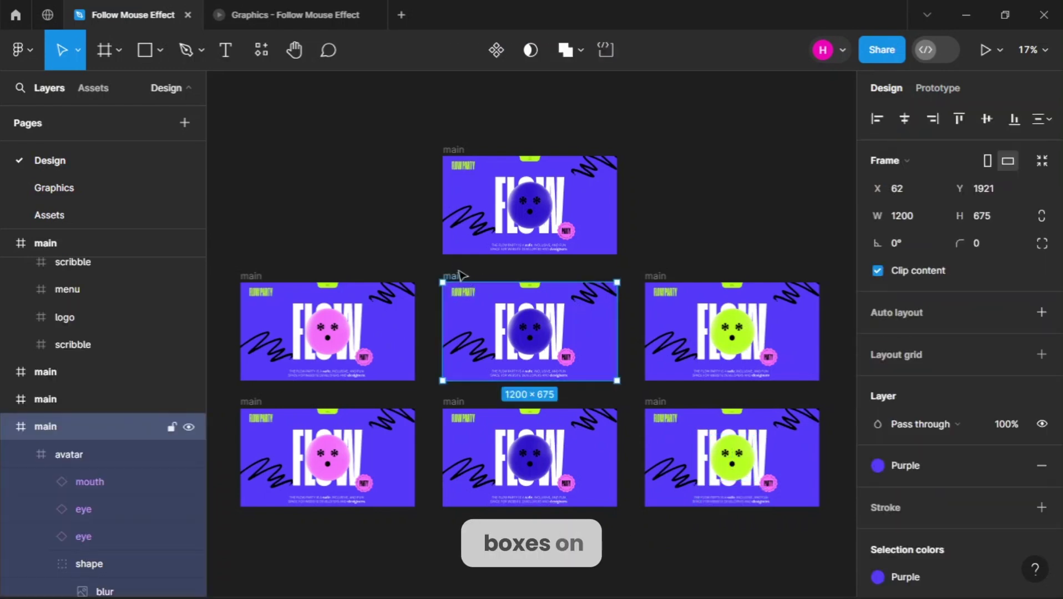
pyautogui.click(114, 214)
pyautogui.moveTo(226, 350); pyautogui.dragTo(543, 550)
# Step: Paste the seven hover boxes into the middle main frame
pyautogui.click(134, 160)
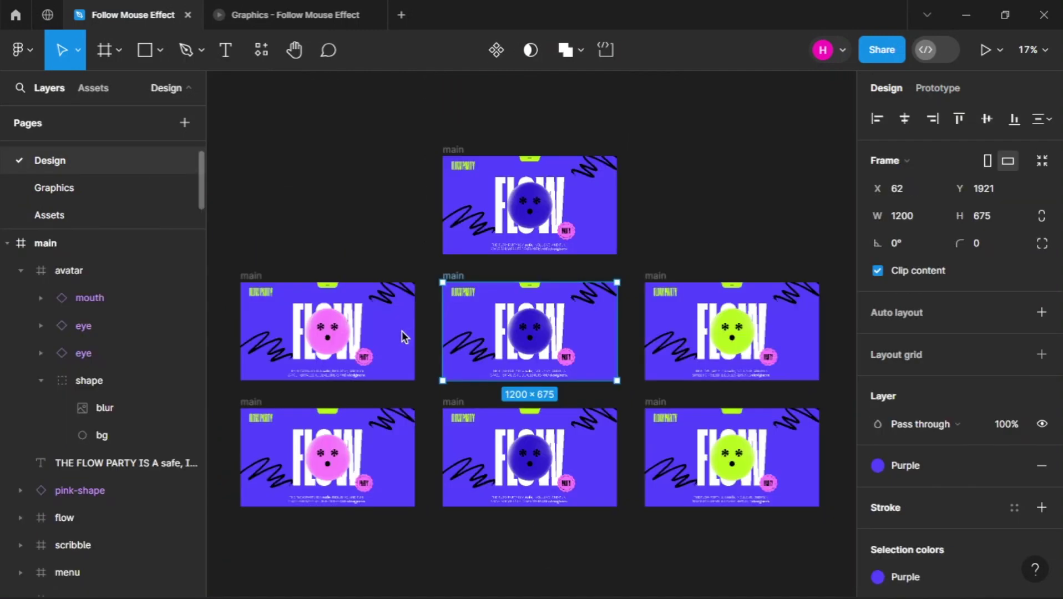
pyautogui.click(430, 270)
pyautogui.click(455, 279)
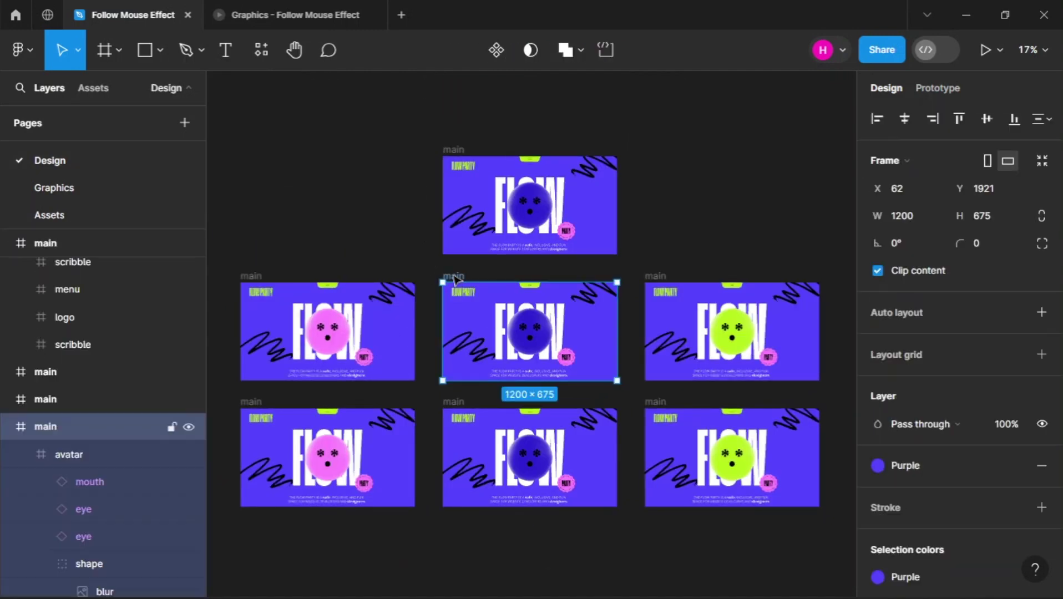
pyautogui.hotkey('ctrl', 'v')
pyautogui.scroll(5, 566, 395)
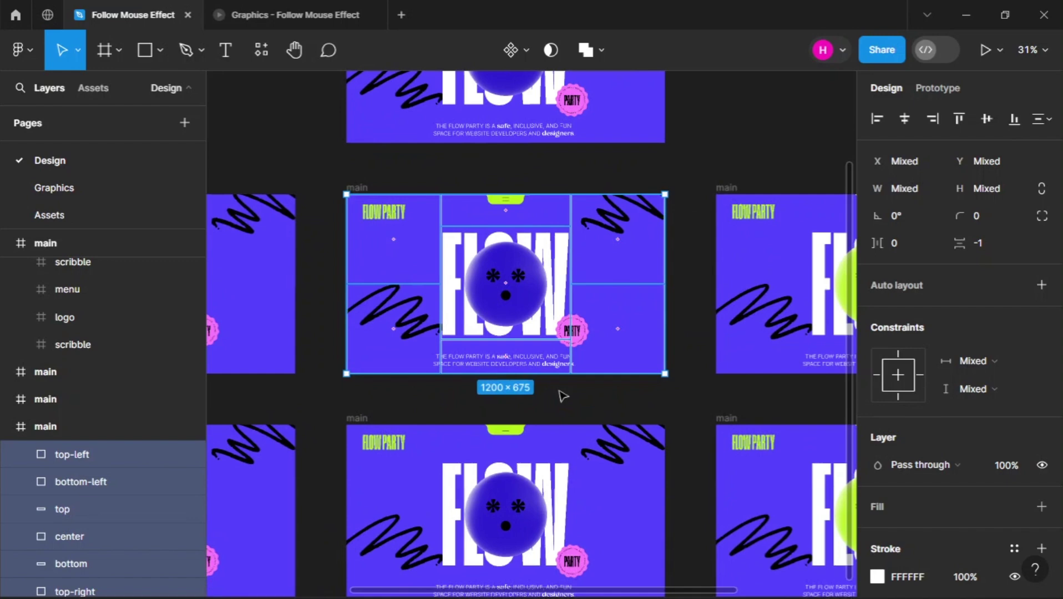
pyautogui.scroll(1, 490, 394)
pyautogui.scroll(-1, 491, 394)
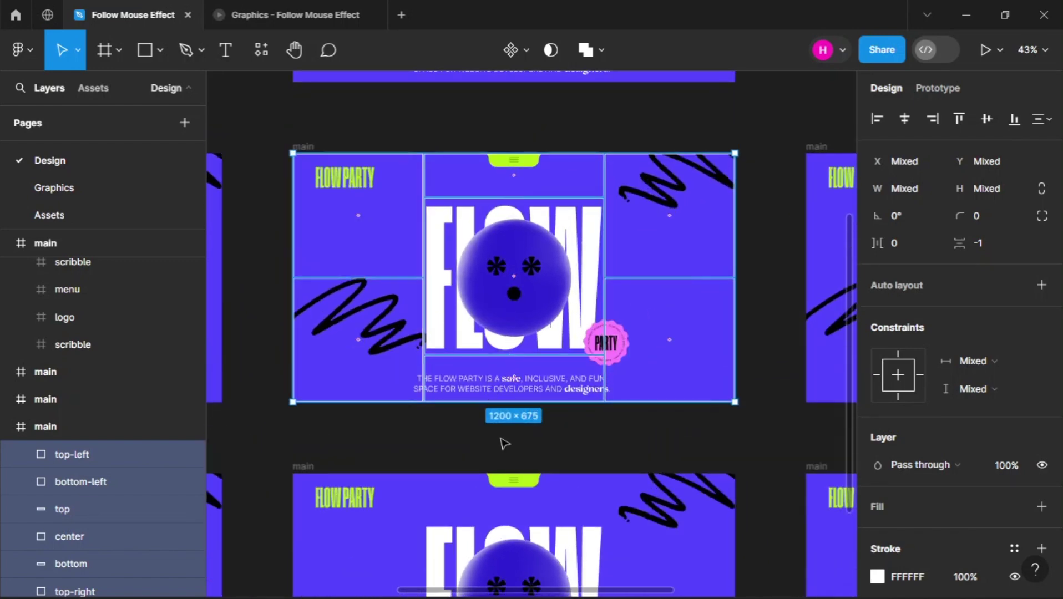
pyautogui.click(505, 444)
pyautogui.scroll(-3, 532, 442)
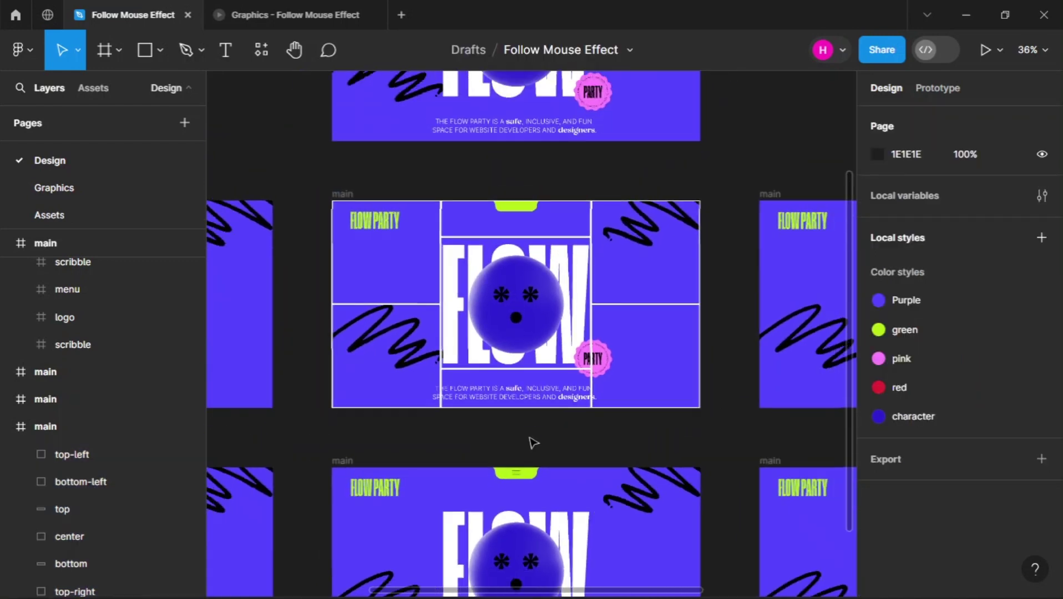
# Step: Connect the top-left box to the pink-avatar frame
pyautogui.click(410, 350)
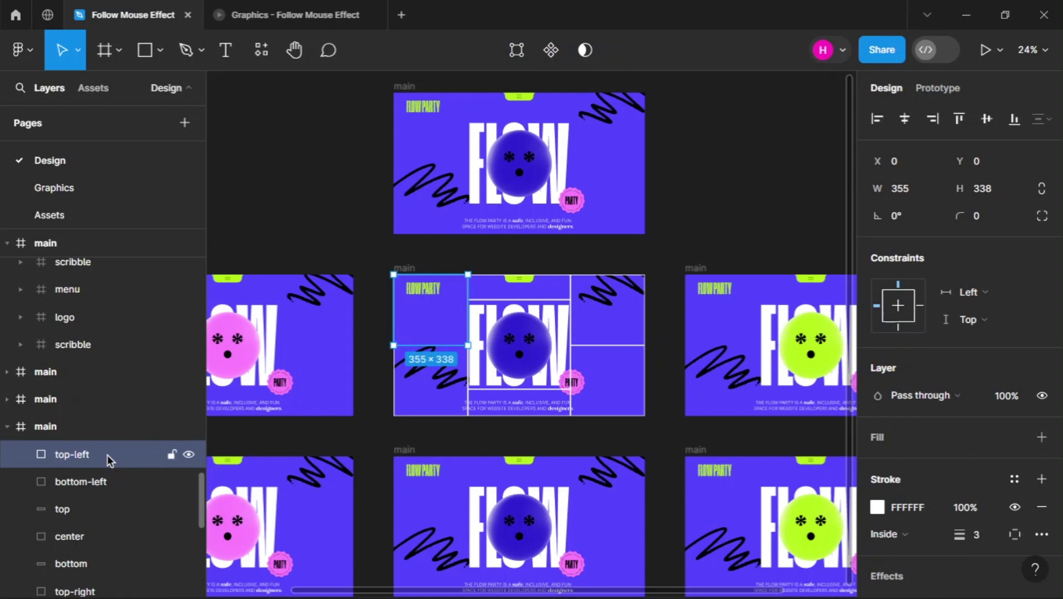
pyautogui.scroll(-4, 69, 464)
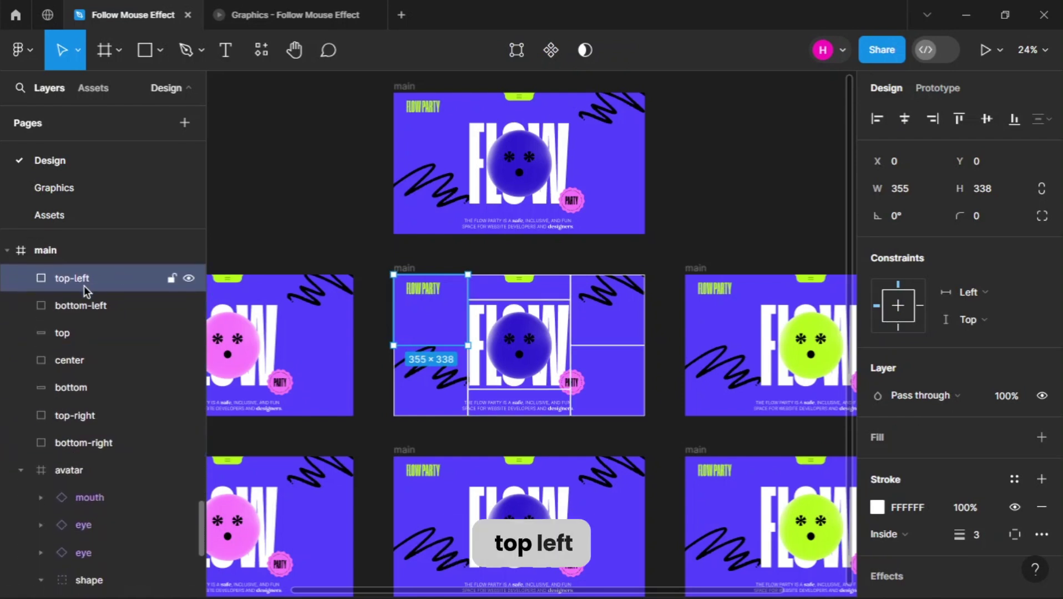
pyautogui.click(940, 89)
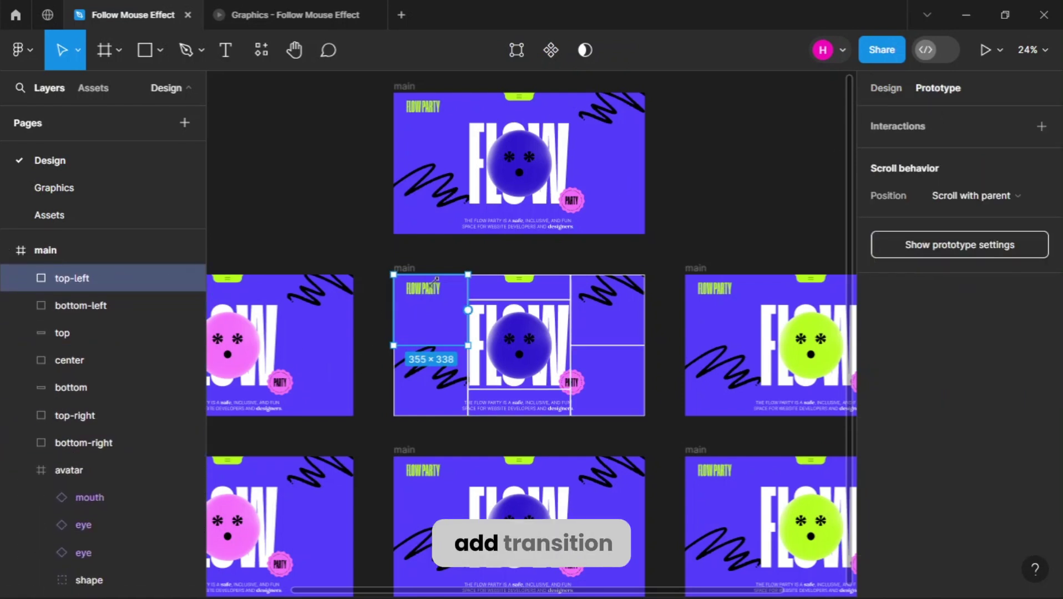
pyautogui.moveTo(394, 311); pyautogui.dragTo(356, 344)
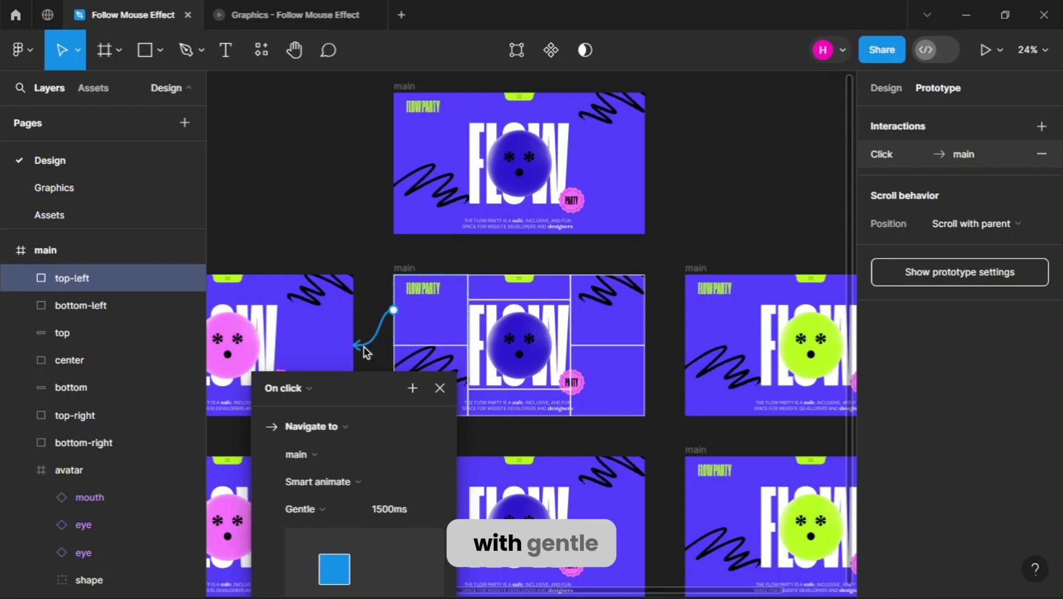
# Step: Set the trigger to While hovering, keeping Smart animate, Gentle, 1500ms
pyautogui.click(330, 254)
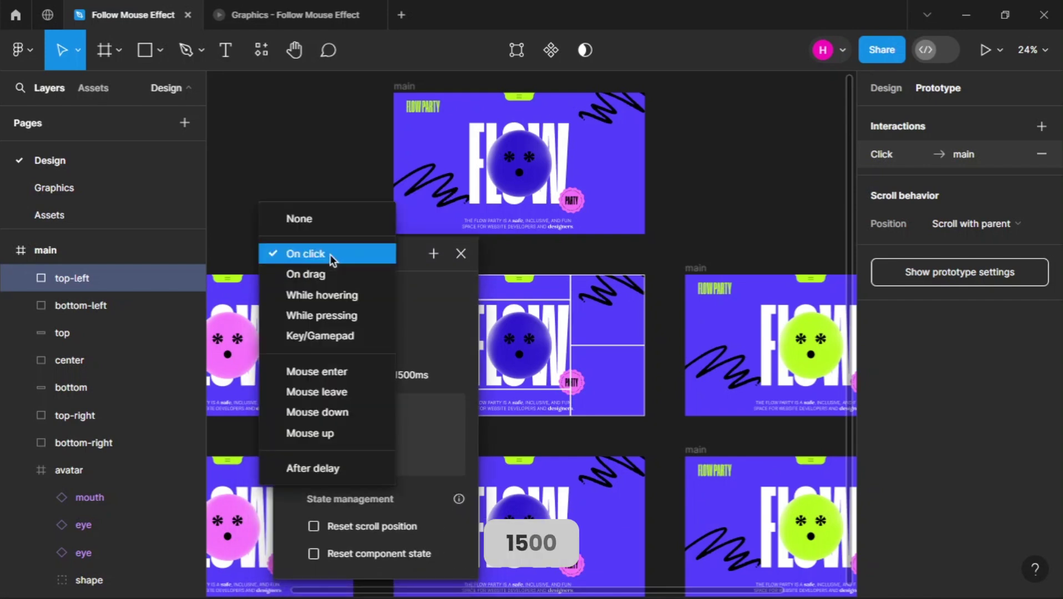
pyautogui.click(329, 295)
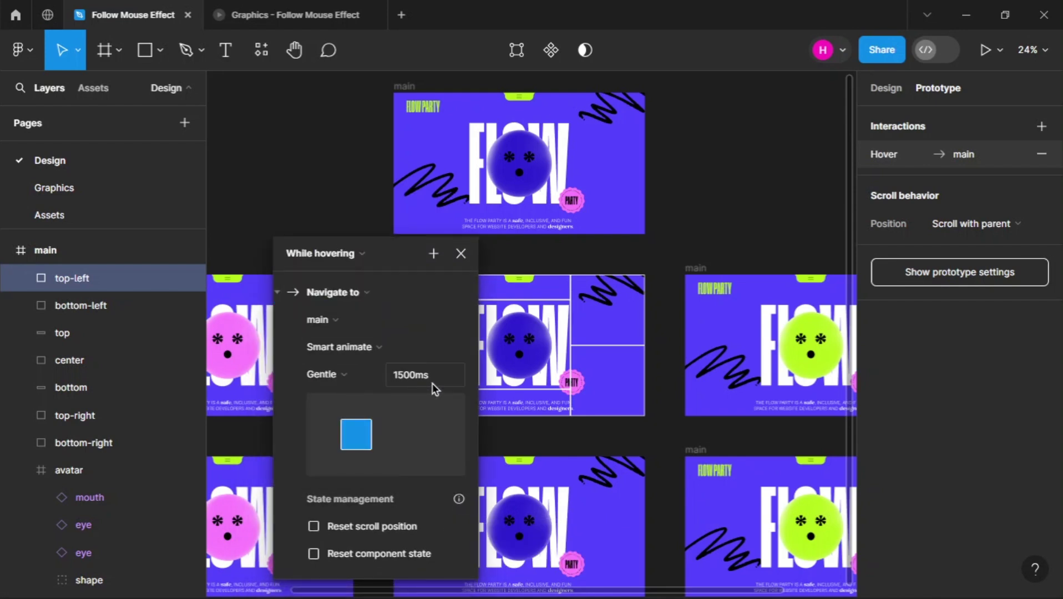
pyautogui.click(461, 259)
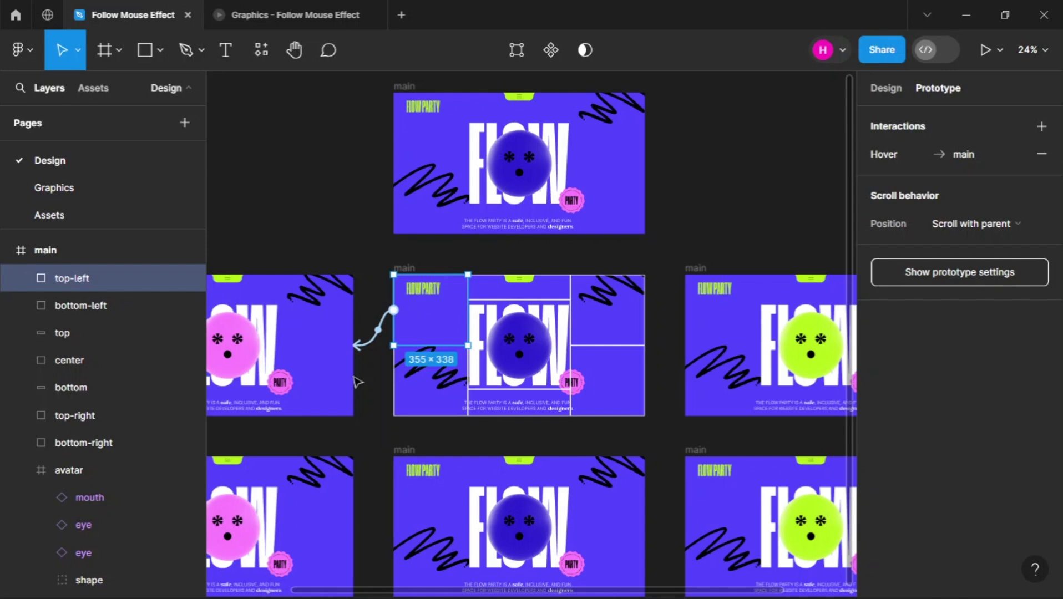
pyautogui.hscroll(-10, 357, 382)
pyautogui.hscroll(5, 357, 382)
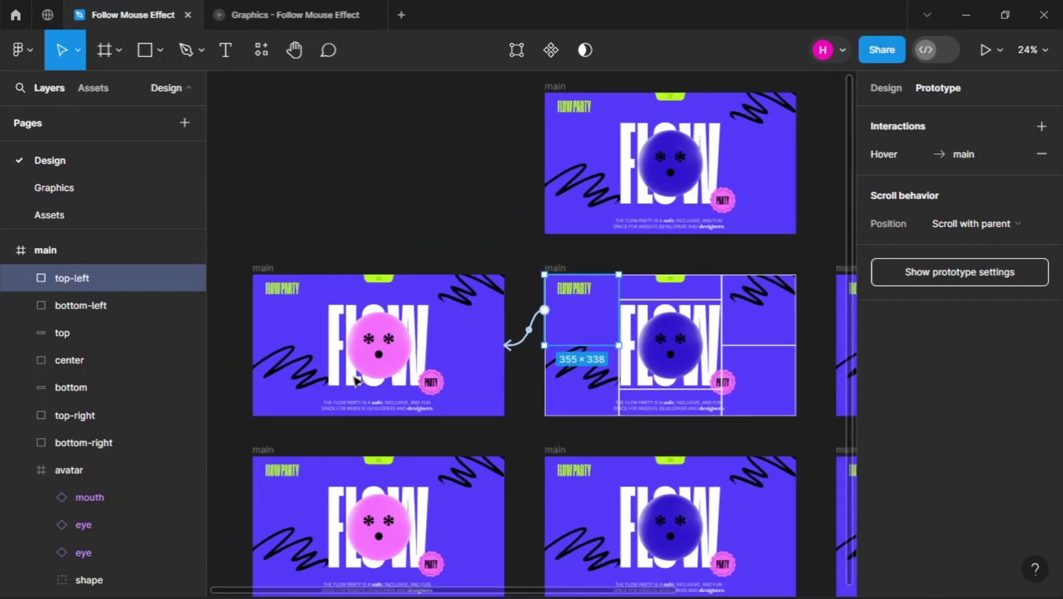
pyautogui.scroll(3, 381, 356)
pyautogui.scroll(3, 381, 355)
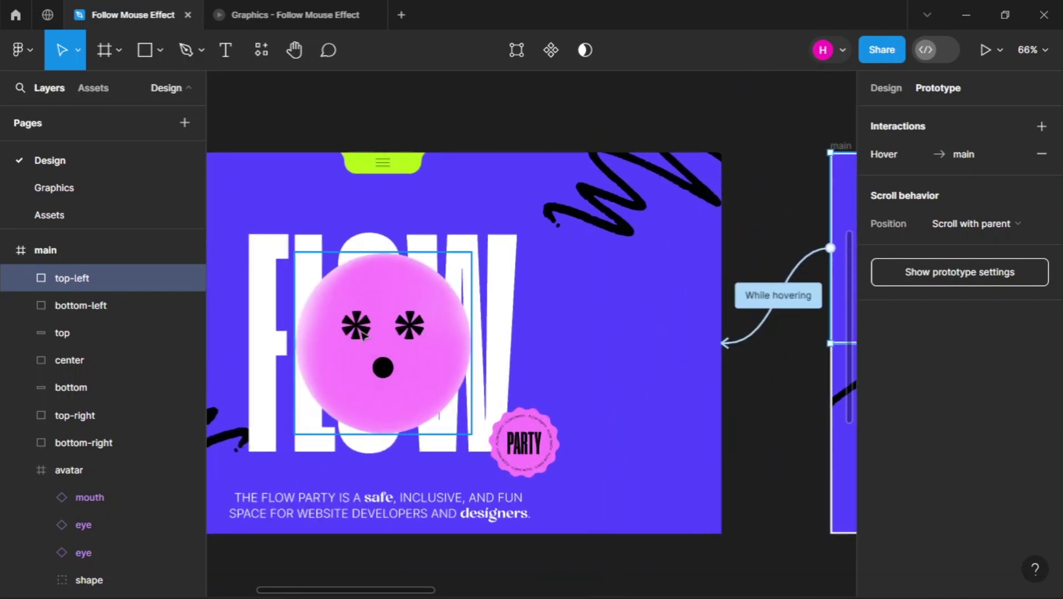
pyautogui.click(363, 334)
# Step: Nudge the pink avatar up-left, then shift its eyes and mouth further up and left
pyautogui.hotkey('shift', 'Left')
pyautogui.hotkey('shift', 'Left')
pyautogui.hotkey('shift', 'Left')
pyautogui.hotkey('shift', 'Left')
pyautogui.hotkey('shift', 'Left')
pyautogui.hotkey('shift', 'Left')
pyautogui.hotkey('shift', 'Left')
pyautogui.hotkey('shift', 'Left')
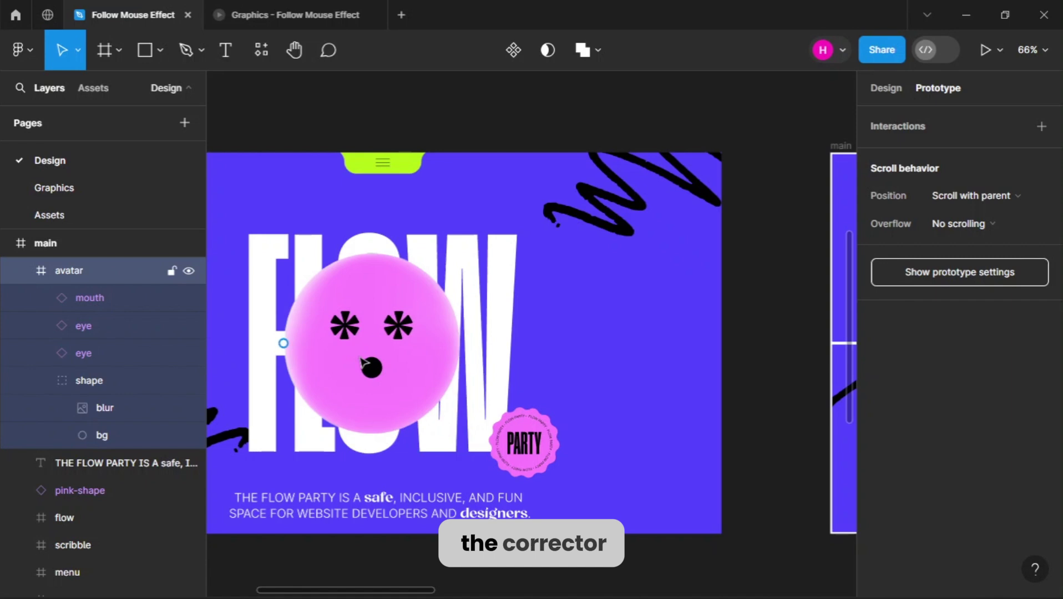
pyautogui.hotkey('shift', 'Up')
pyautogui.hotkey('shift', 'Up')
pyautogui.hotkey('shift', 'Up')
pyautogui.hotkey('shift', 'Up')
pyautogui.hotkey('shift', 'Up')
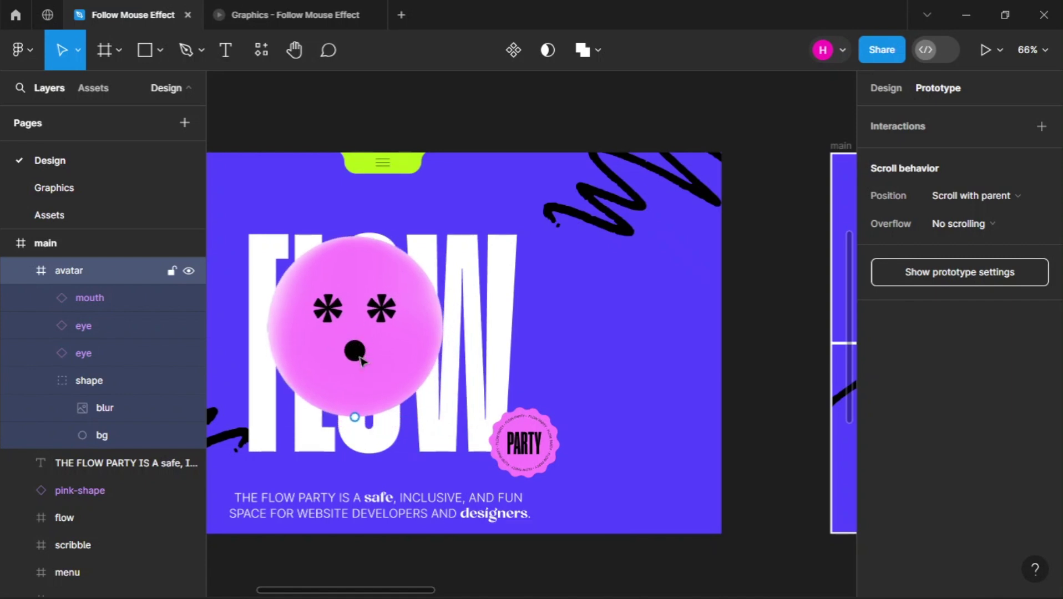
pyautogui.click(329, 314)
pyautogui.click(328, 310)
pyautogui.keyDown('shift'); pyautogui.click(389, 311); pyautogui.keyUp('shift')
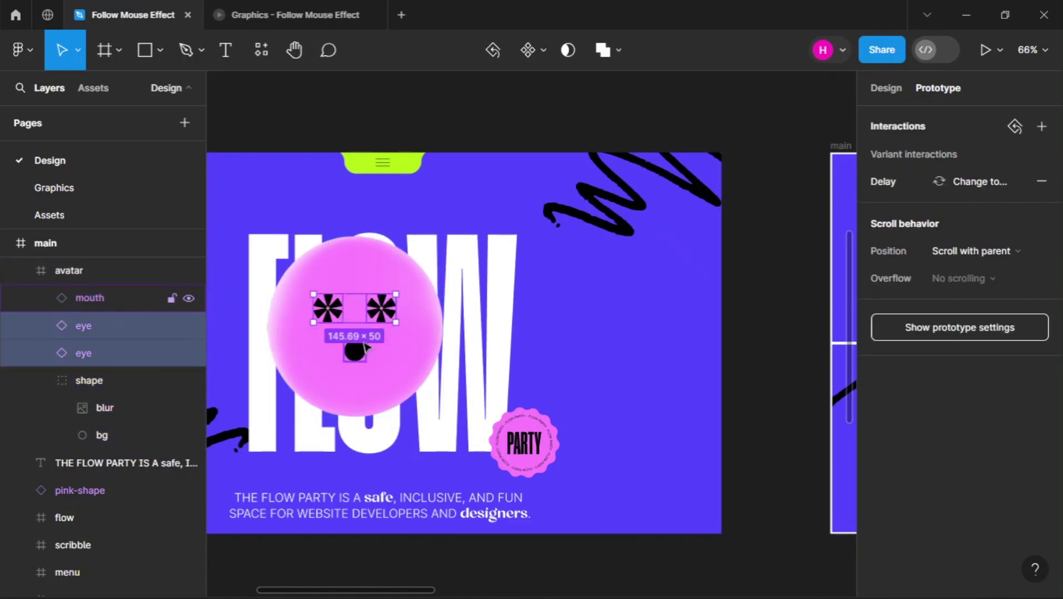
pyautogui.keyDown('shift'); pyautogui.click(359, 352); pyautogui.keyUp('shift')
pyautogui.hotkey('shift', 'Up')
pyautogui.hotkey('shift', 'Up')
pyautogui.hotkey('shift', 'Up')
pyautogui.hotkey('shift', 'Up')
pyautogui.hotkey('shift', 'Up')
pyautogui.hotkey('shift', 'Up')
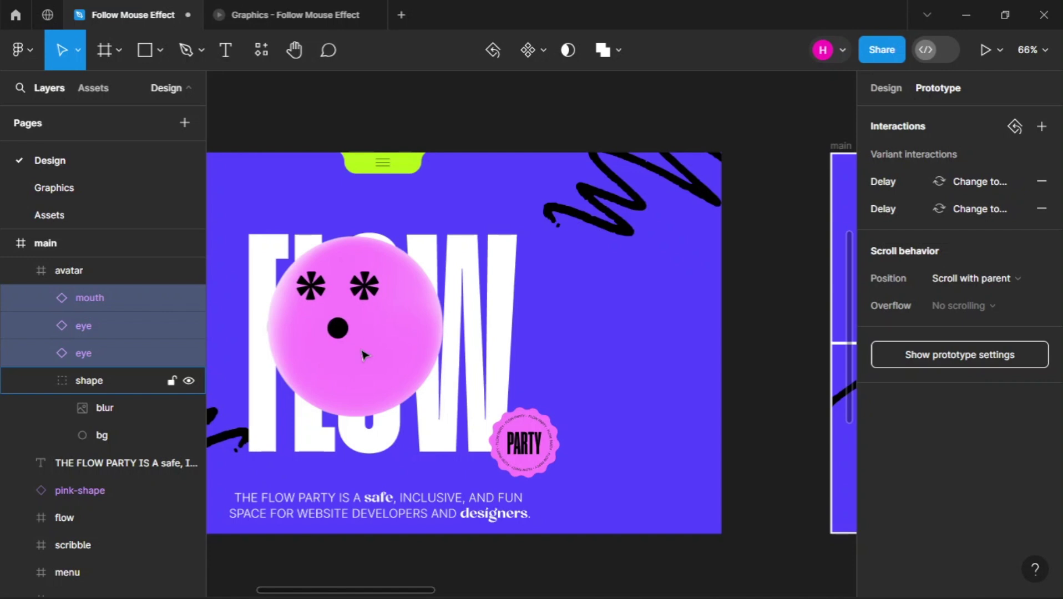
pyautogui.hotkey('shift', 'Left')
pyautogui.hotkey('shift', 'Left')
pyautogui.hotkey('shift', 'Left')
pyautogui.hotkey('shift', 'Up')
pyautogui.hotkey('shift', 'Up')
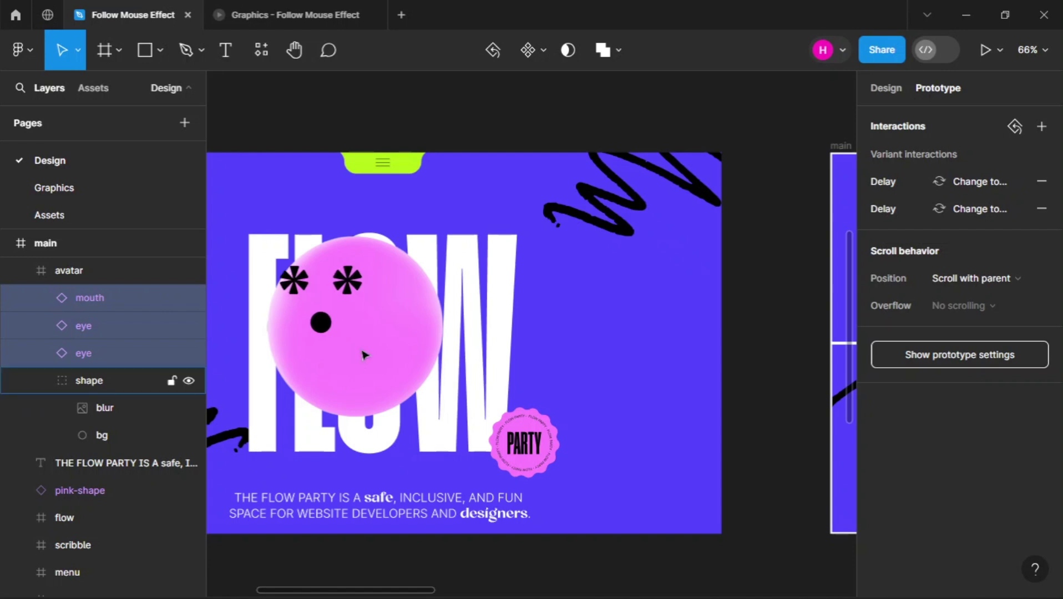
pyautogui.scroll(-5, 363, 355)
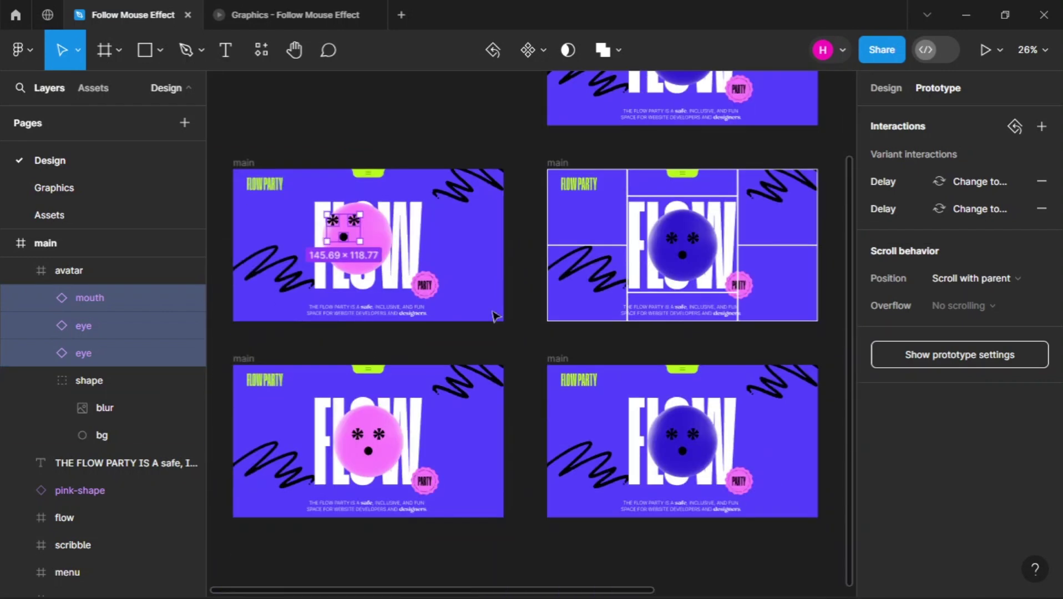
# Step: Link the bottom-left hover box to the lower-left pink frame with a While hovering trigger
pyautogui.click(550, 303)
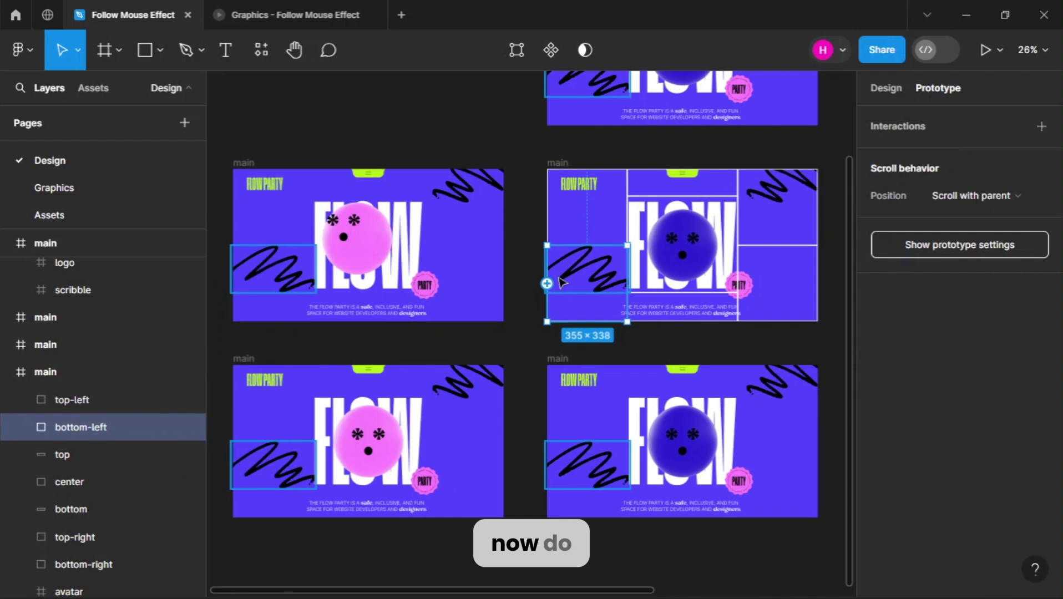
pyautogui.moveTo(548, 284); pyautogui.dragTo(485, 415)
pyautogui.click(328, 409)
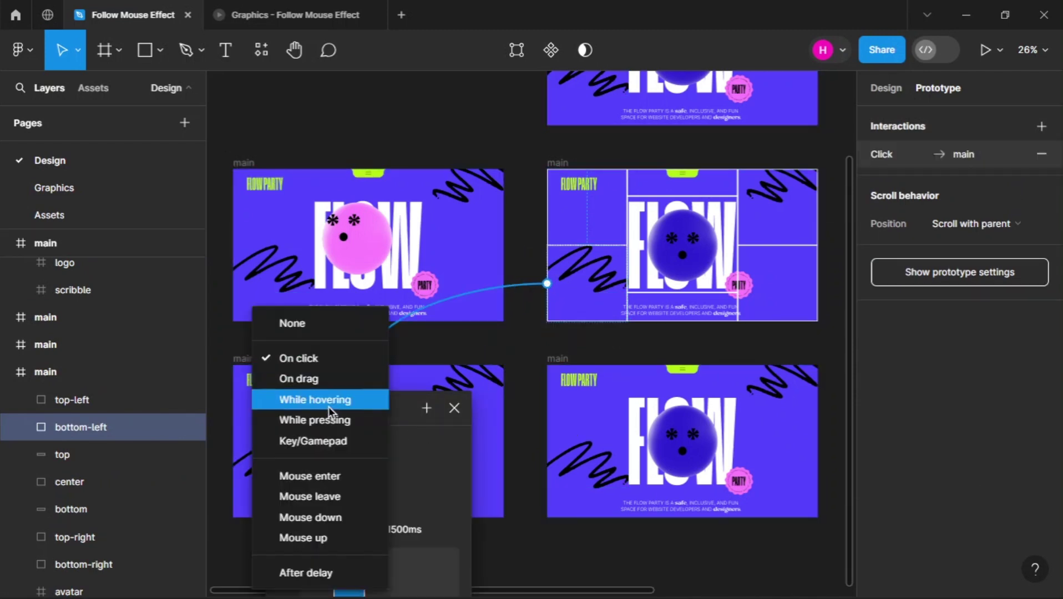
pyautogui.click(326, 409)
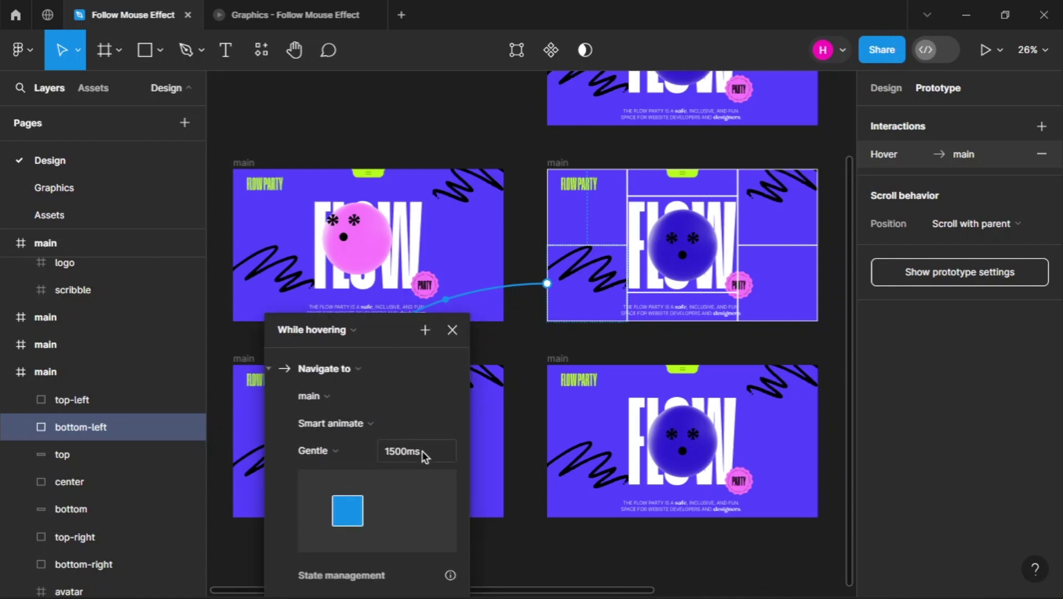
pyautogui.click(446, 333)
# Step: In the lower-left frame, shift the pink avatar down-left and lower its eyes and mouth
pyautogui.click(377, 455)
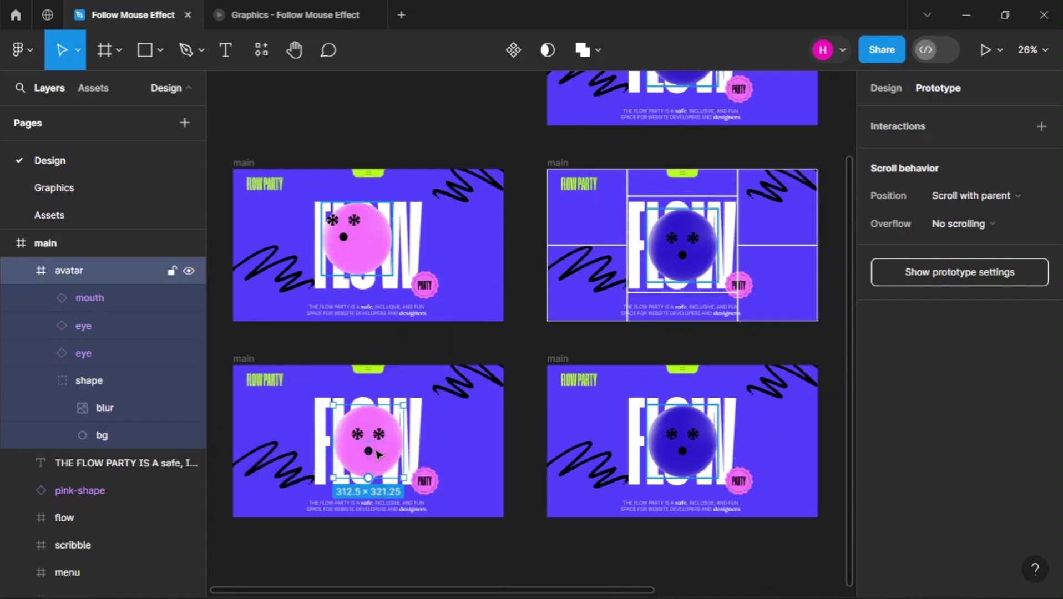
pyautogui.scroll(2, 358, 462)
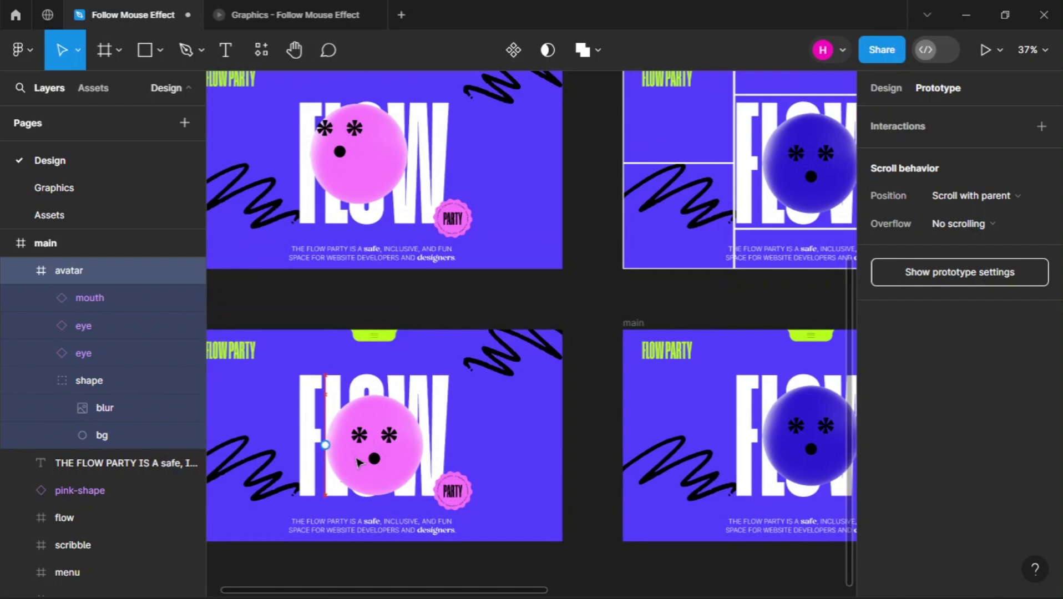
pyautogui.moveTo(358, 463); pyautogui.dragTo(347, 456)
pyautogui.doubleClick(335, 444)
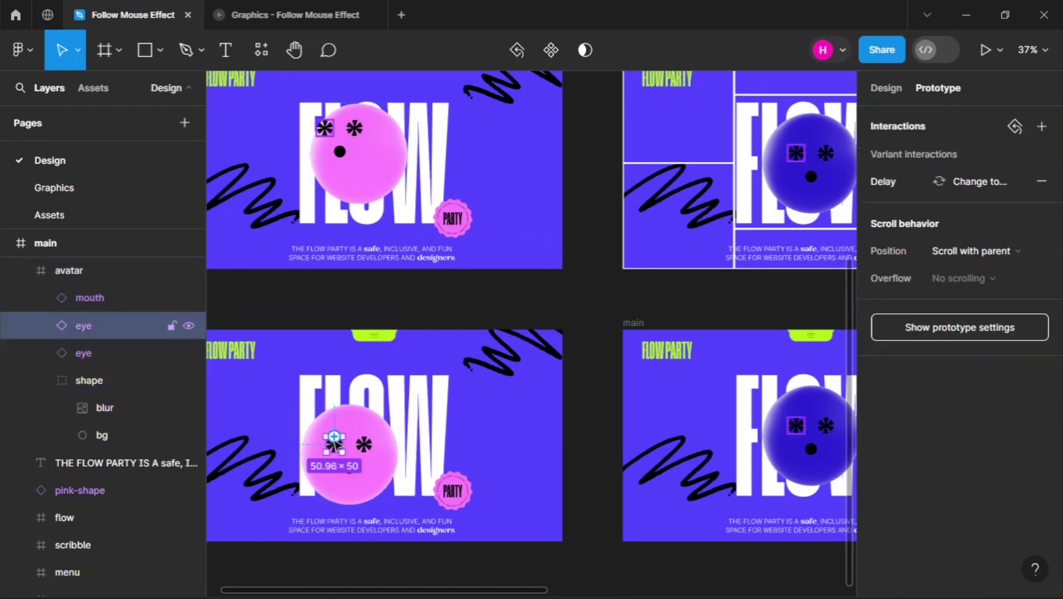
pyautogui.keyDown('shift'); pyautogui.click(364, 444); pyautogui.keyUp('shift')
pyautogui.keyDown('shift'); pyautogui.click(349, 472); pyautogui.keyUp('shift')
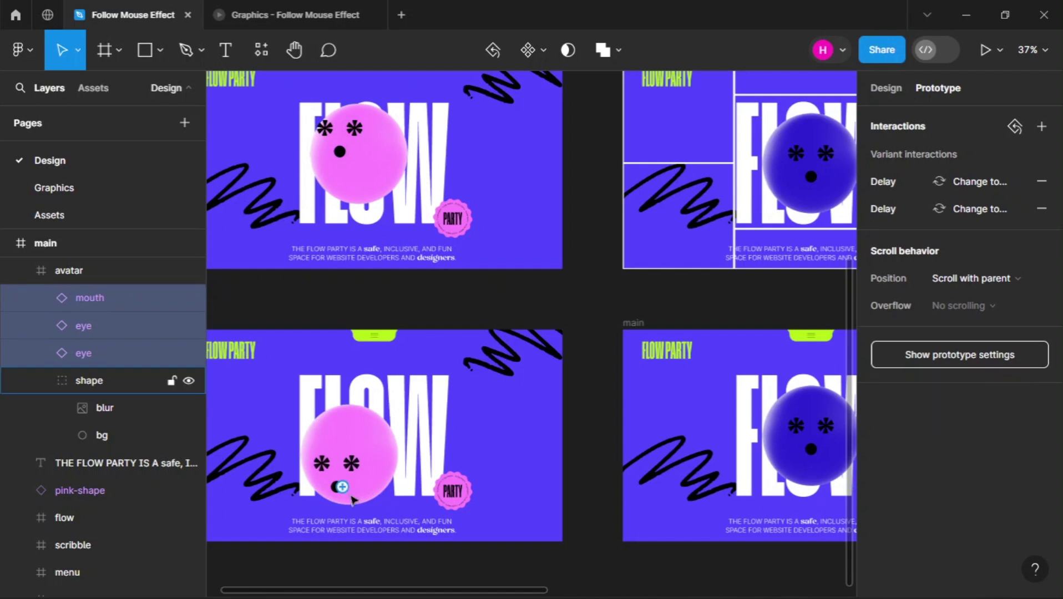
pyautogui.click(607, 312)
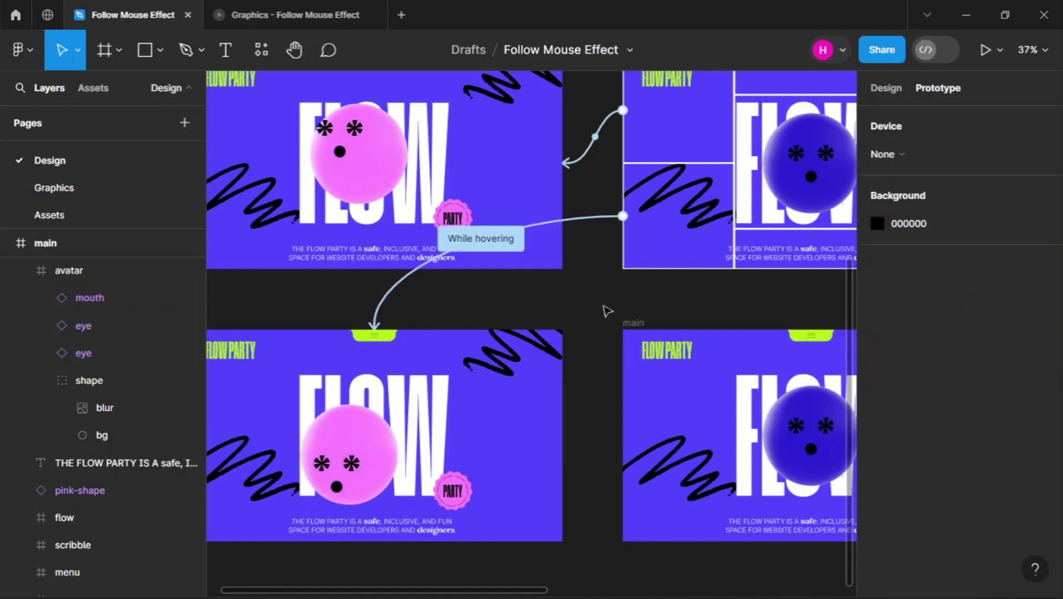
pyautogui.scroll(-5, 607, 311)
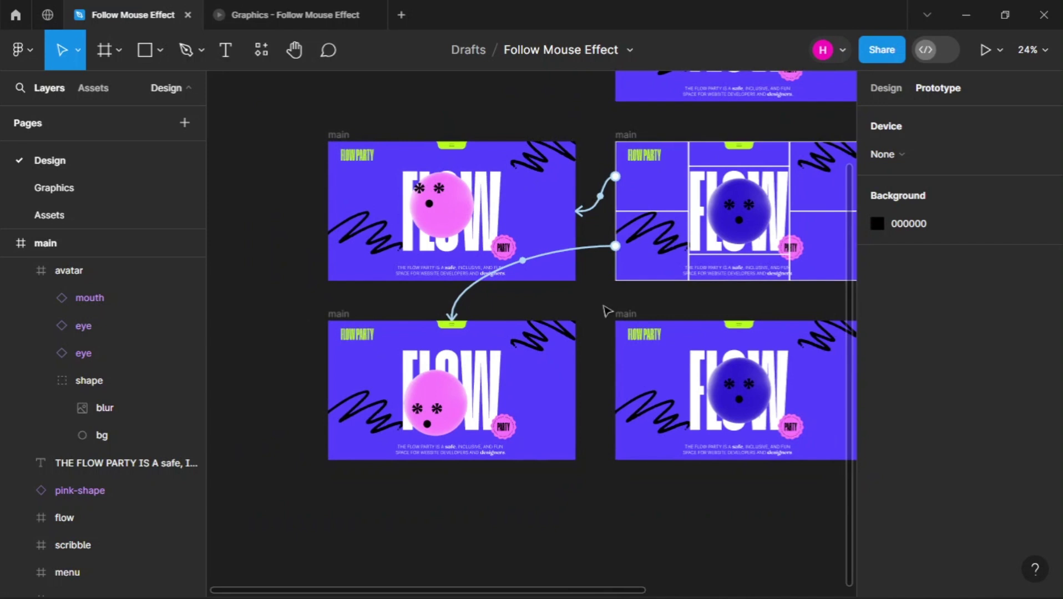
pyautogui.scroll(-1, 607, 312)
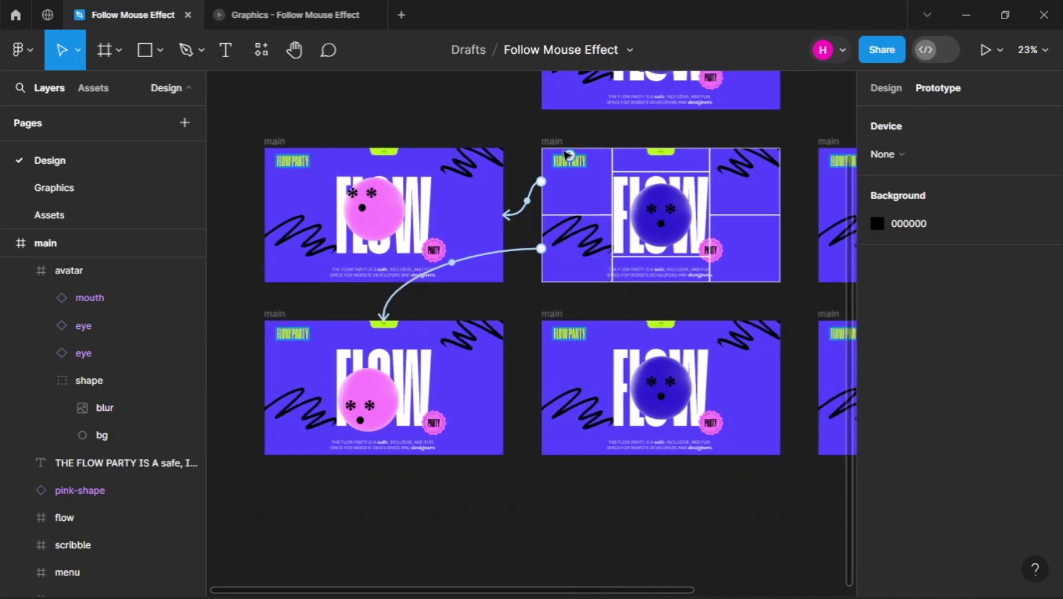
# Step: Make the central main frame Flow 1's starting point and present the prototype
pyautogui.click(553, 141)
pyautogui.click(1042, 127)
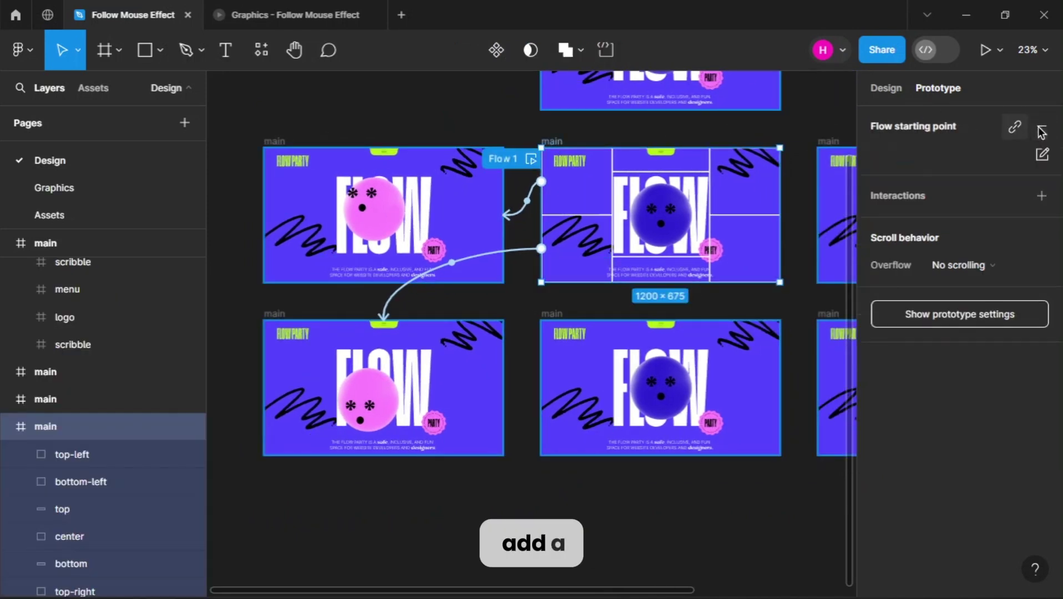
pyautogui.click(537, 165)
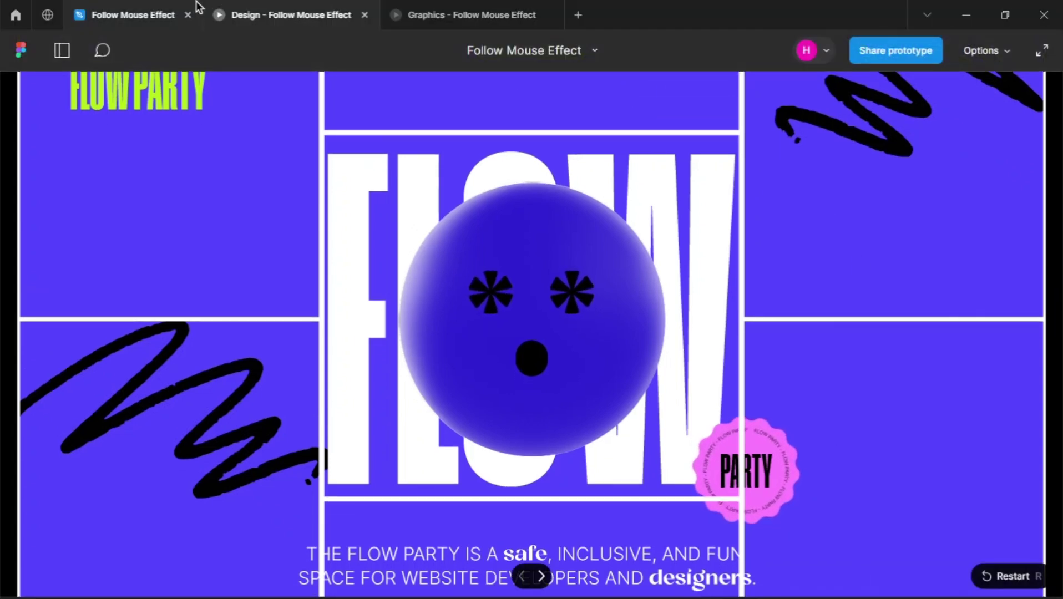
# Step: Back in the editor, link the bottom hover box to the frame below on While hovering
pyautogui.click(175, 8)
pyautogui.hscroll(5, 520, 328)
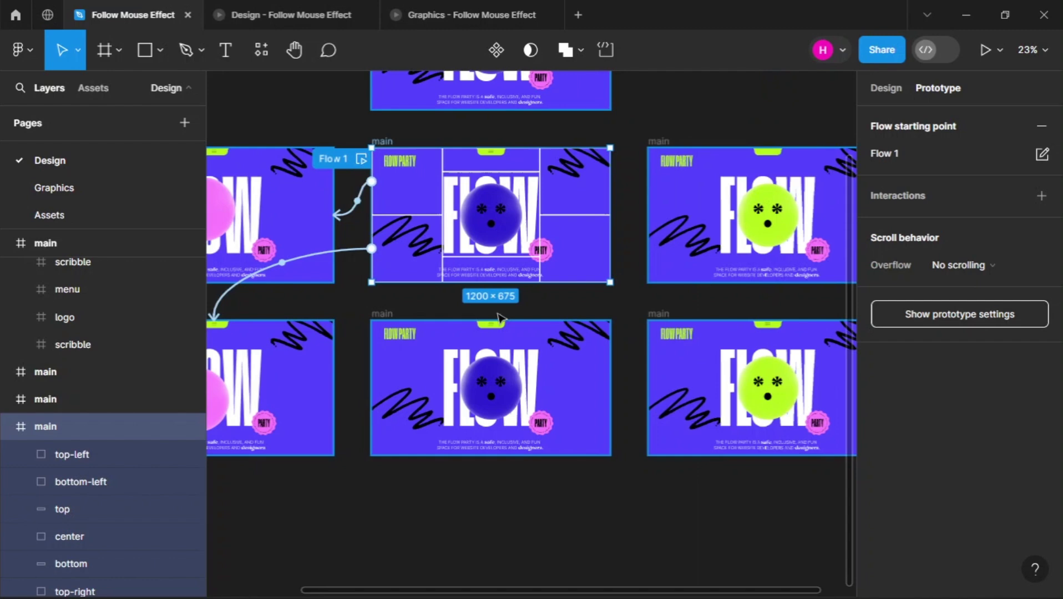
pyautogui.scroll(-2, 81, 496)
pyautogui.click(81, 496)
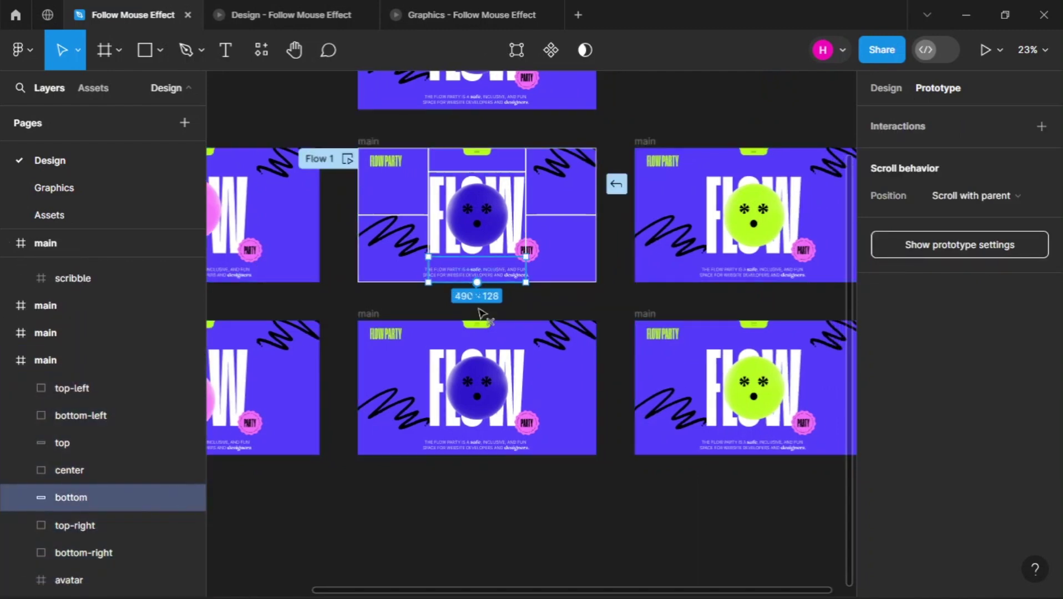
pyautogui.moveTo(478, 282); pyautogui.dragTo(477, 333)
pyautogui.click(435, 358)
pyautogui.click(427, 401)
pyautogui.press('Escape')
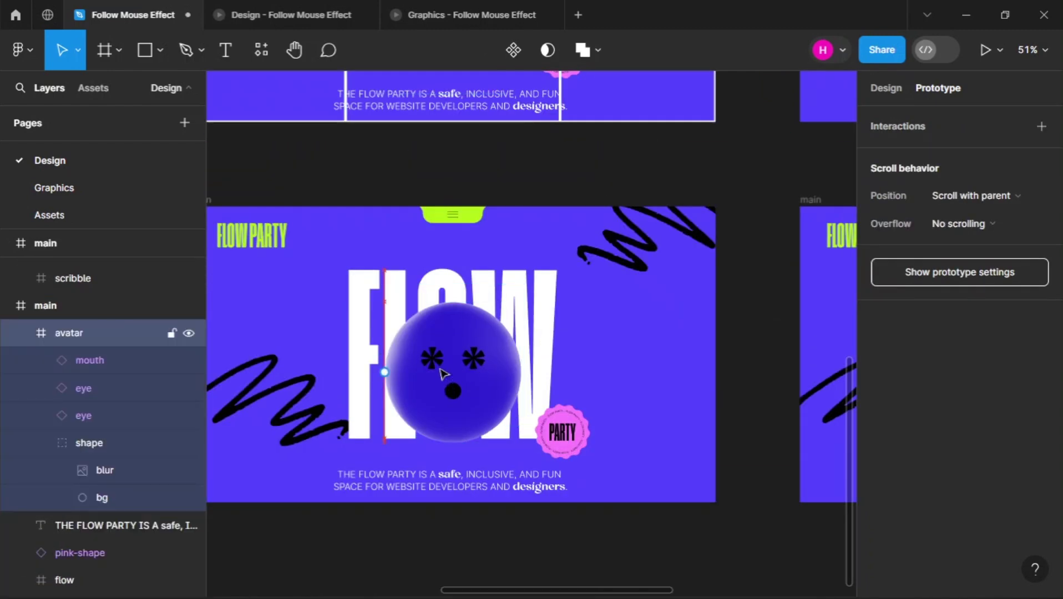
pyautogui.click(1042, 126)
pyautogui.click(1041, 126)
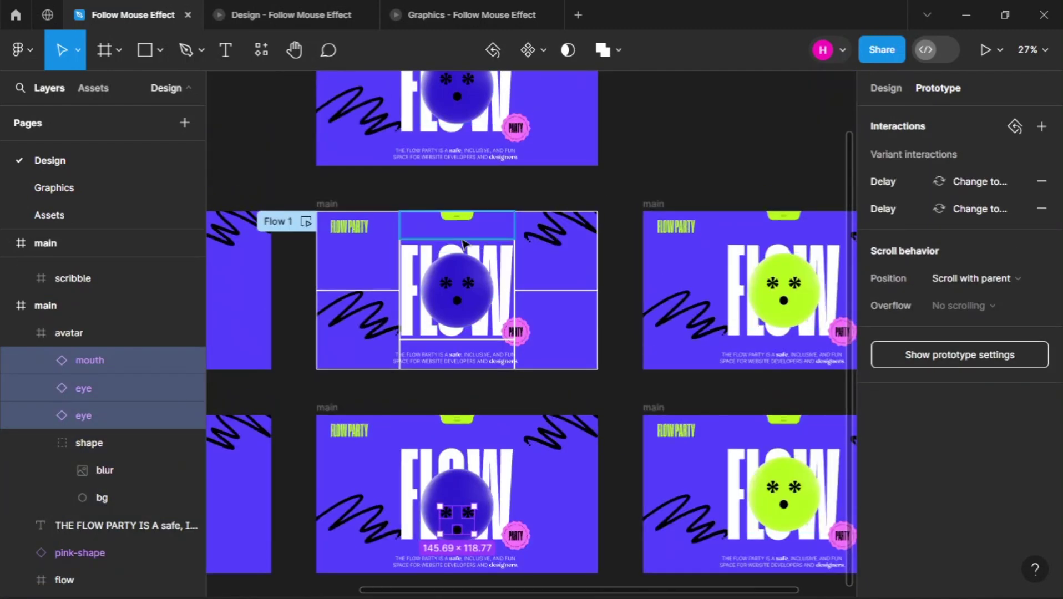
# Step: Link the top hover box to the top frame with a While hovering trigger
pyautogui.click(462, 238)
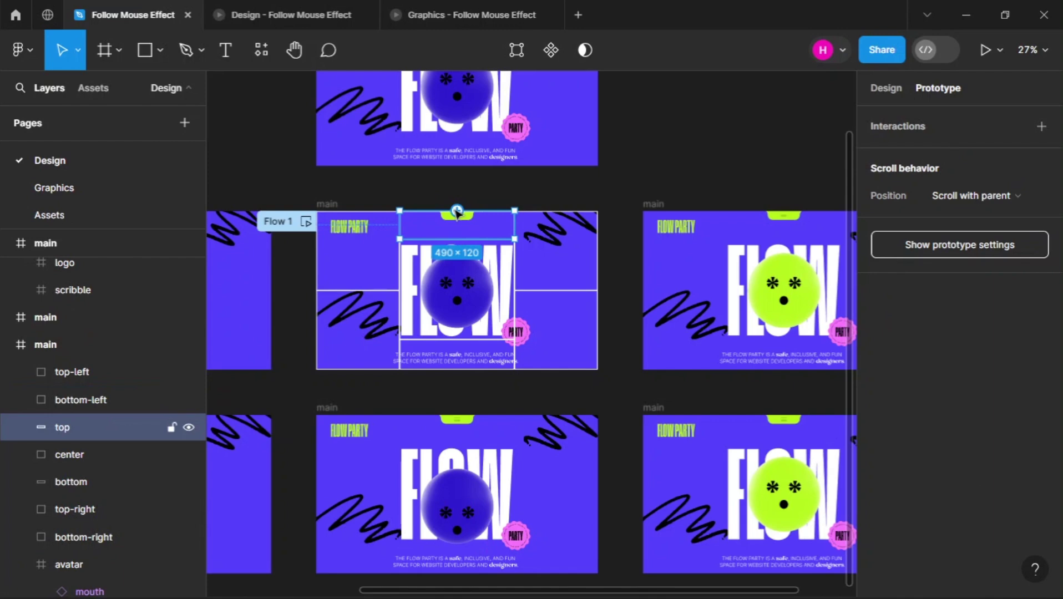
pyautogui.moveTo(456, 210); pyautogui.dragTo(457, 128)
pyautogui.click(412, 209)
pyautogui.click(403, 244)
pyautogui.scroll(3, 453, 270)
pyautogui.click(453, 270)
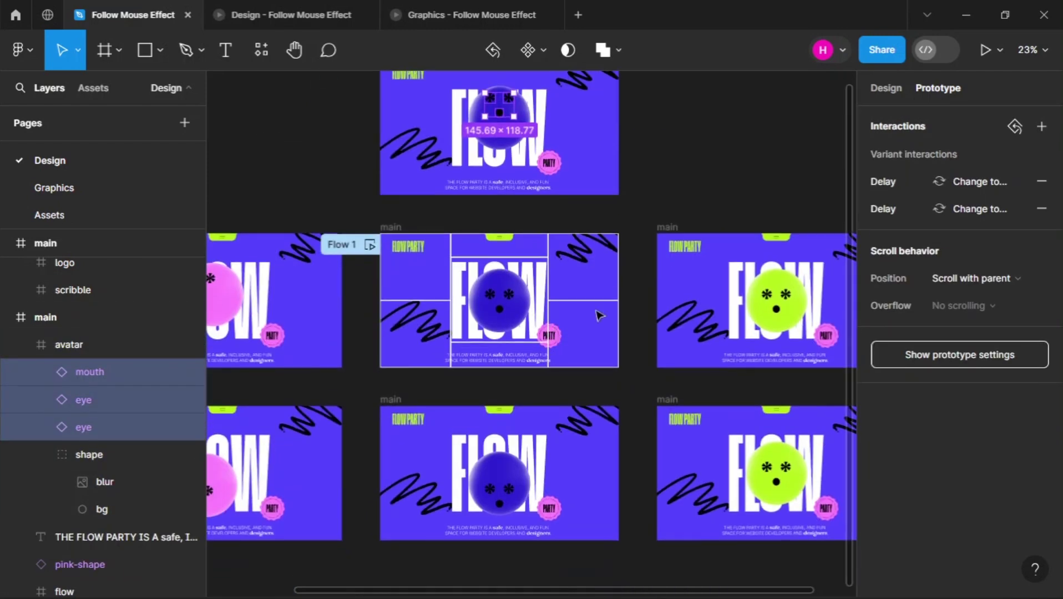
# Step: Link the top-right hover box to the right frame, firing While hovering
pyautogui.click(600, 315)
pyautogui.moveTo(619, 266); pyautogui.dragTo(641, 316)
pyautogui.click(572, 344)
pyautogui.click(605, 382)
pyautogui.hscroll(3, 631, 308)
# Step: Select the avatar's eyes and mouth in the right and lower frames
pyautogui.click(631, 308)
pyautogui.scroll(3, 632, 308)
pyautogui.keyDown('ctrl'); pyautogui.click(630, 273); pyautogui.keyUp('ctrl')
pyautogui.scroll(-5, 641, 317)
pyautogui.click(627, 355)
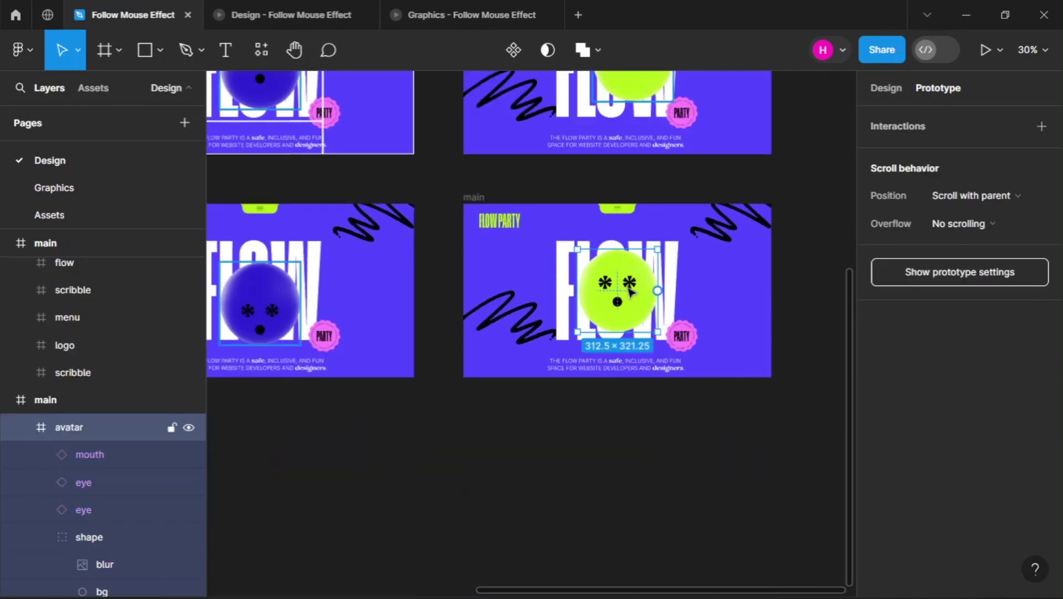
pyautogui.keyDown('ctrl'); pyautogui.click(632, 316); pyautogui.keyUp('ctrl')
pyautogui.scroll(3, 631, 316)
pyautogui.keyDown('ctrl'); pyautogui.keyDown('shift'); pyautogui.click(632, 325); pyautogui.keyUp('shift'); pyautogui.keyUp('ctrl')
pyautogui.scroll(-5, 633, 327)
# Step: Link the bottom-right hover box to the lower-right frame with a While hovering trigger
pyautogui.click(361, 155)
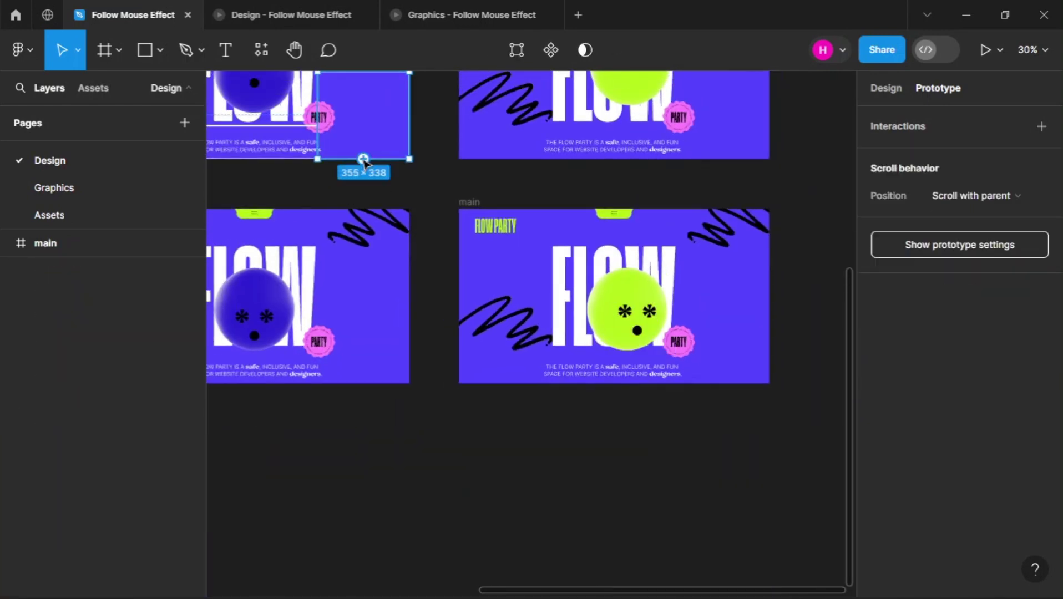
pyautogui.moveTo(404, 187); pyautogui.dragTo(461, 277)
pyautogui.click(511, 309)
pyautogui.click(533, 349)
pyautogui.press('Escape')
pyautogui.scroll(-3, 496, 300)
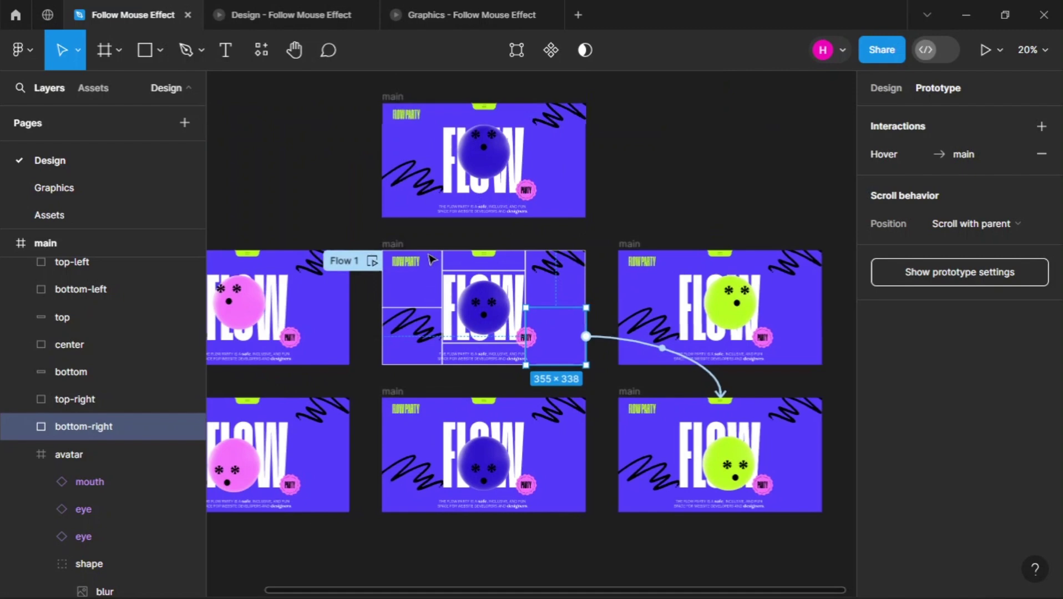
# Step: Play the Flow 1 prototype to test the avatar's hover behaviour
pyautogui.click(372, 283)
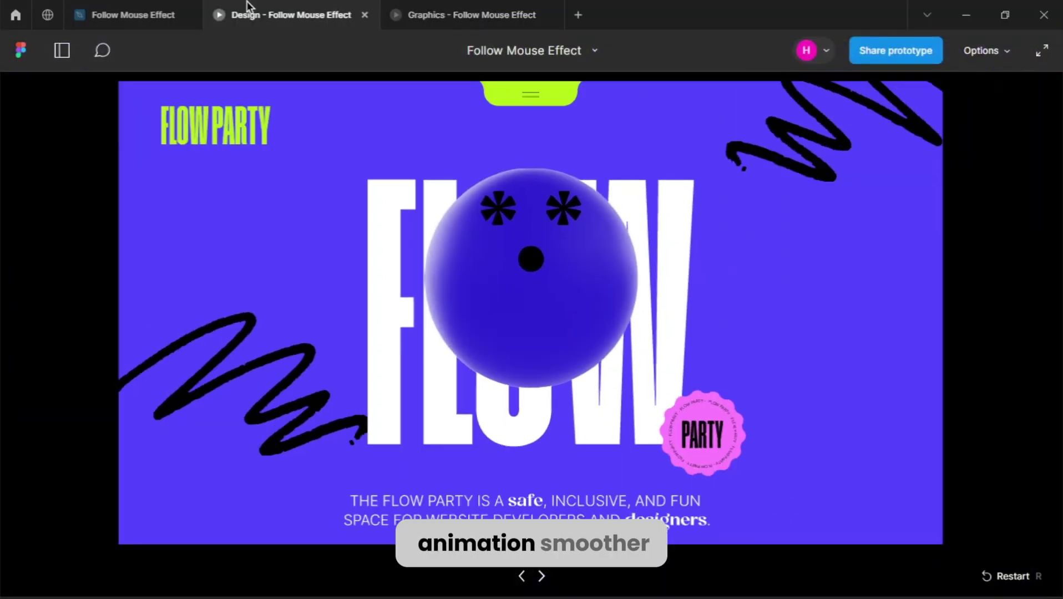
# Step: Back in the editor, copy all seven hover boxes from the centre frame
pyautogui.click(133, 15)
pyautogui.scroll(-1, 366, 212)
pyautogui.click(368, 217)
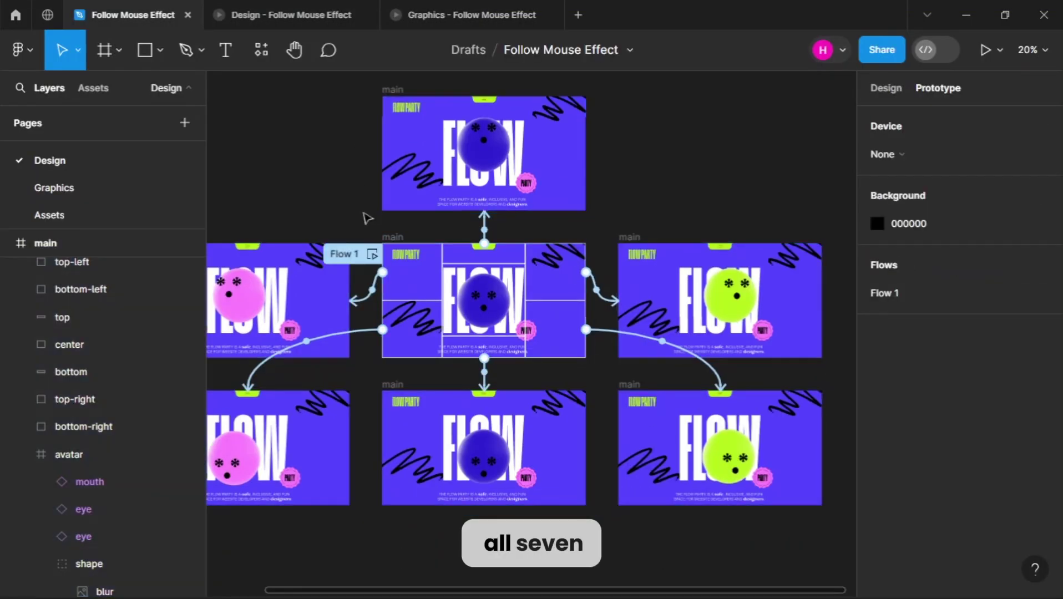
pyautogui.click(399, 240)
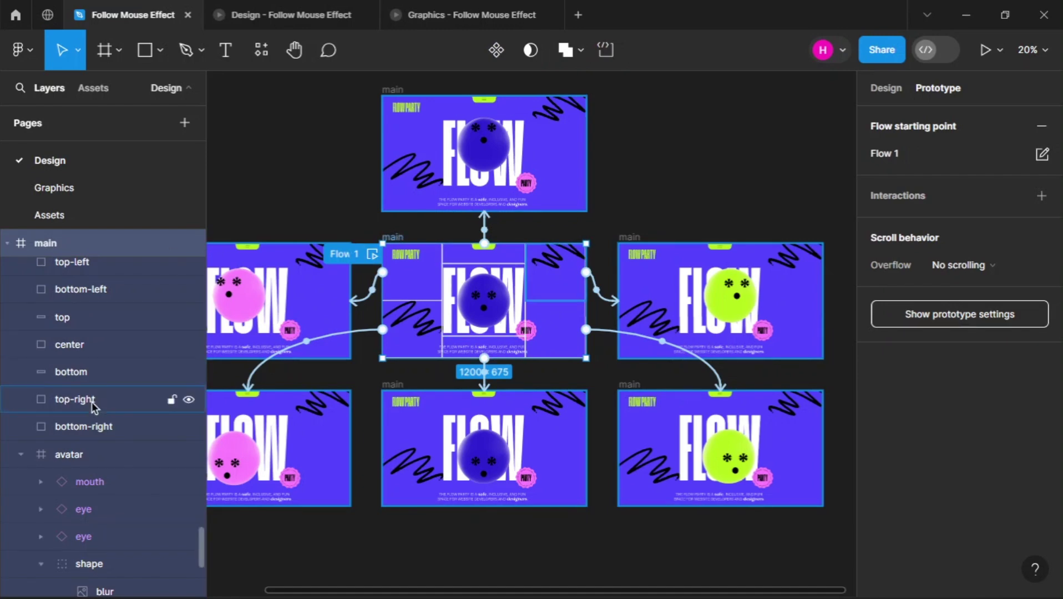
pyautogui.click(91, 421)
pyautogui.click(83, 295)
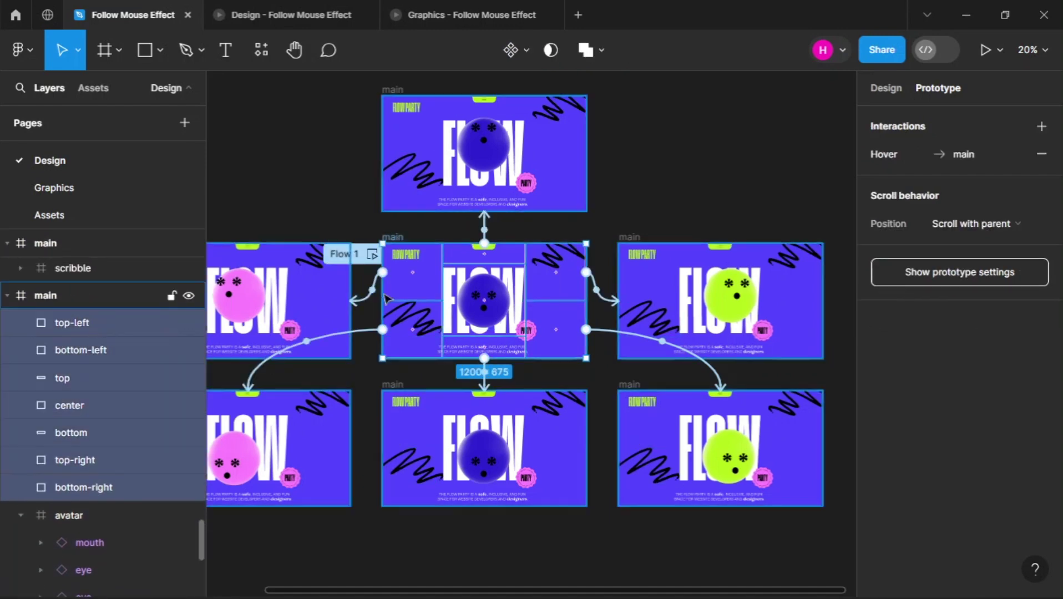
pyautogui.rightClick(106, 295)
pyautogui.click(211, 88)
# Step: Paste the hover boxes into the left, lower-left and bottom-middle frames
pyautogui.hscroll(-5, 389, 299)
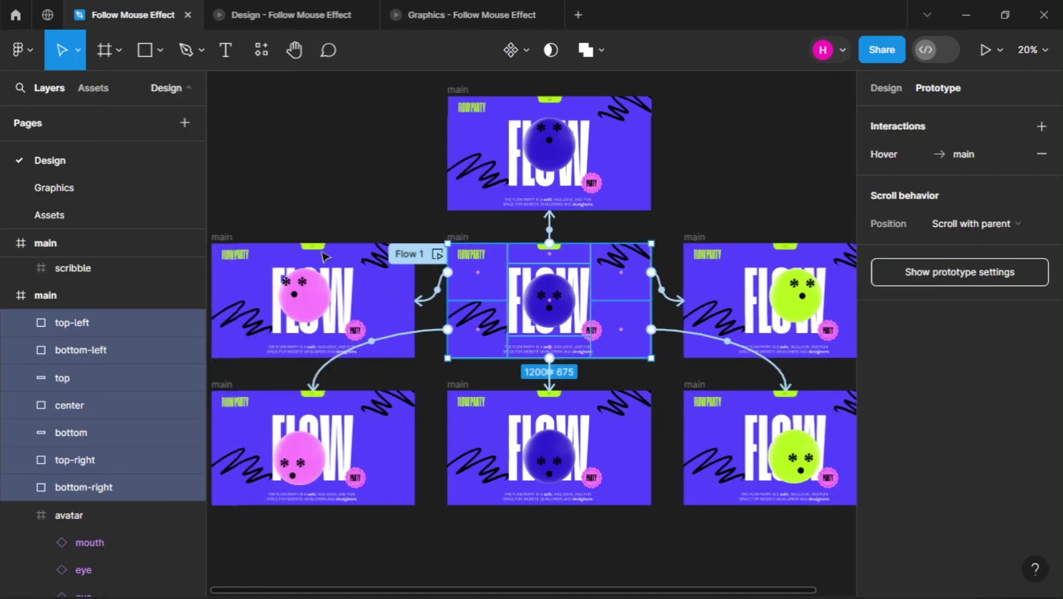
pyautogui.click(383, 240)
pyautogui.hotkey('ctrl', 'v')
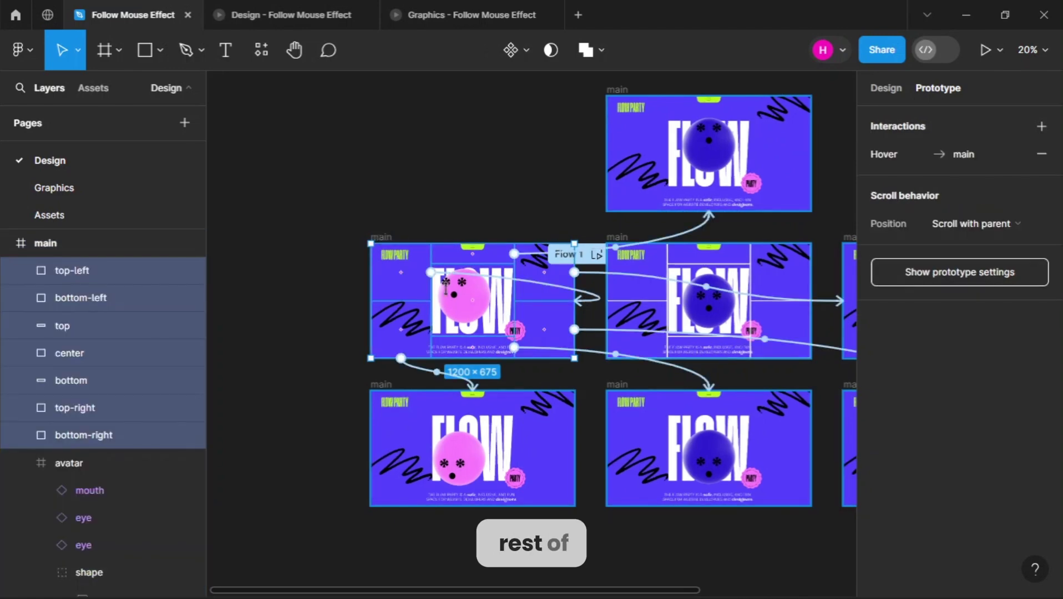
pyautogui.keyDown('ctrl'); pyautogui.scroll(3, 622, 397); pyautogui.keyUp('ctrl')
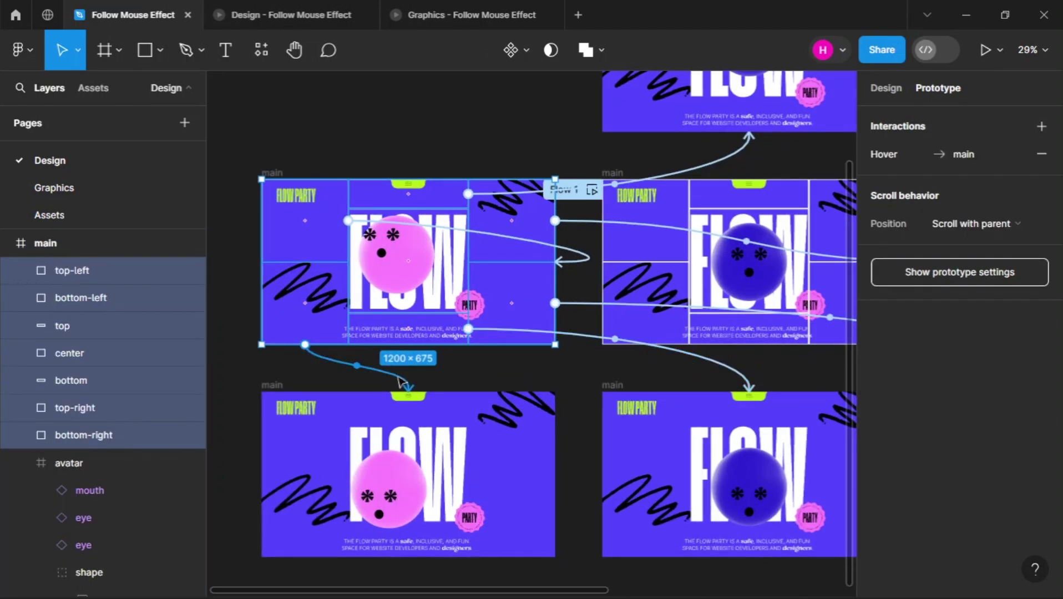
pyautogui.click(274, 383)
pyautogui.scroll(-1, 280, 391)
pyautogui.hotkey('ctrl', 'v')
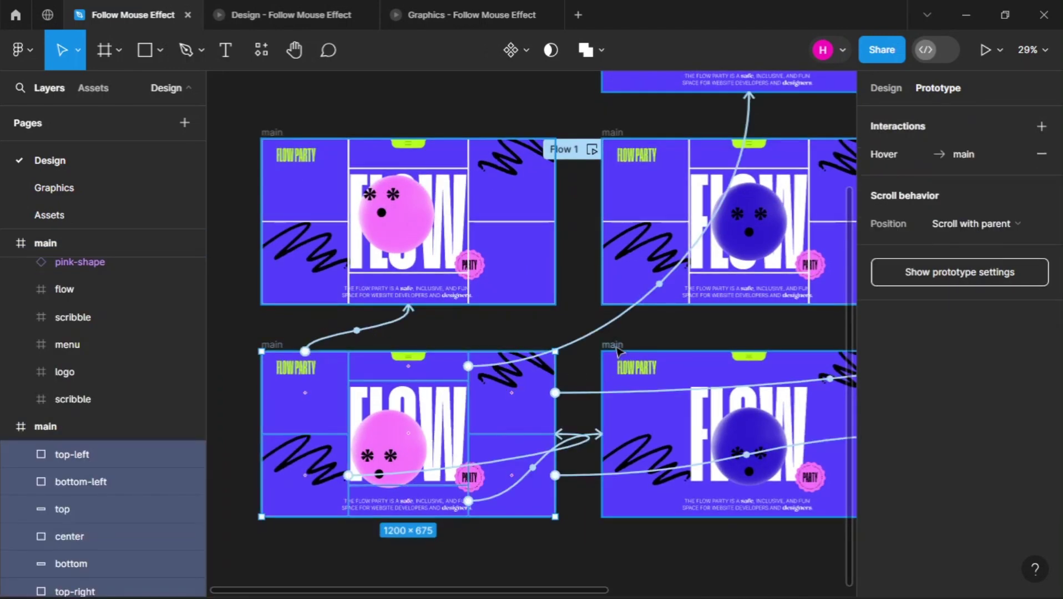
pyautogui.click(618, 352)
pyautogui.keyDown('ctrl'); pyautogui.scroll(-3, 618, 352); pyautogui.keyUp('ctrl')
pyautogui.hotkey('ctrl', 'v')
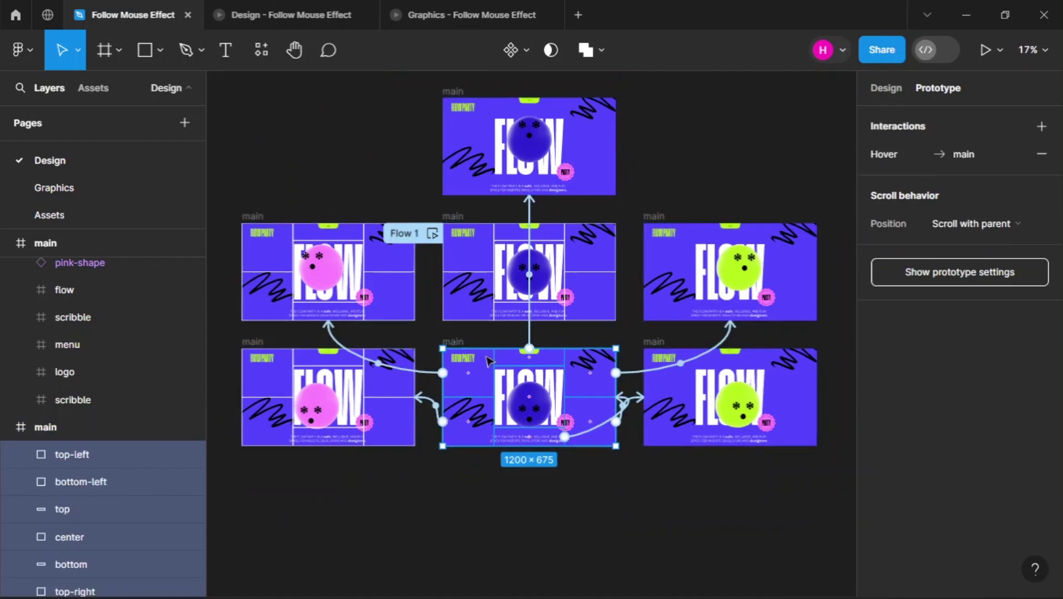
# Step: Paste the hover boxes into the bottom-right, top-right and top frames
pyautogui.click(662, 346)
pyautogui.hotkey('ctrl', 'v')
pyautogui.click(661, 216)
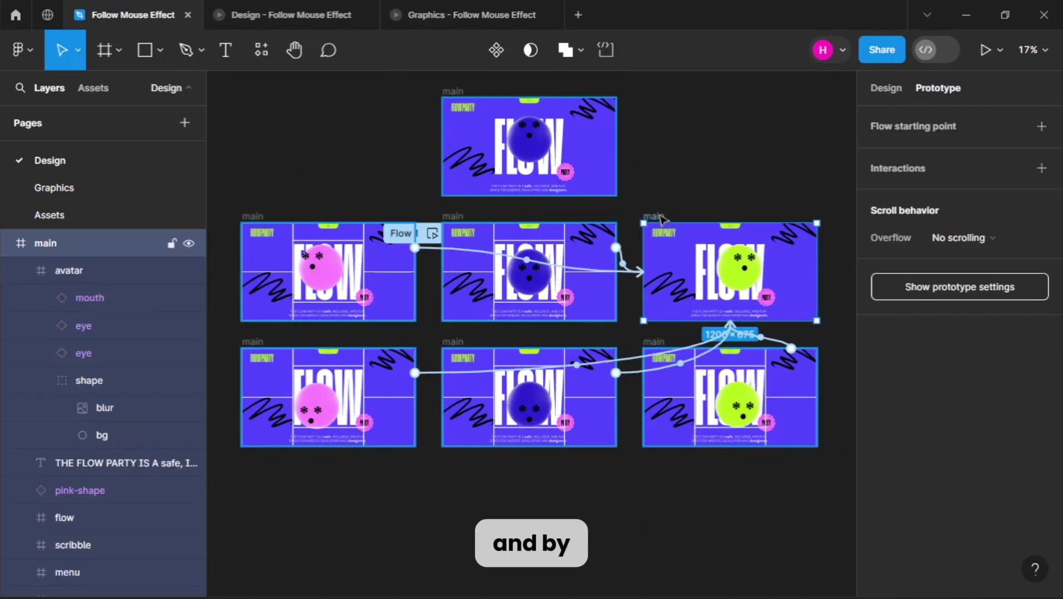
pyautogui.hotkey('ctrl', 'v')
pyautogui.click(460, 92)
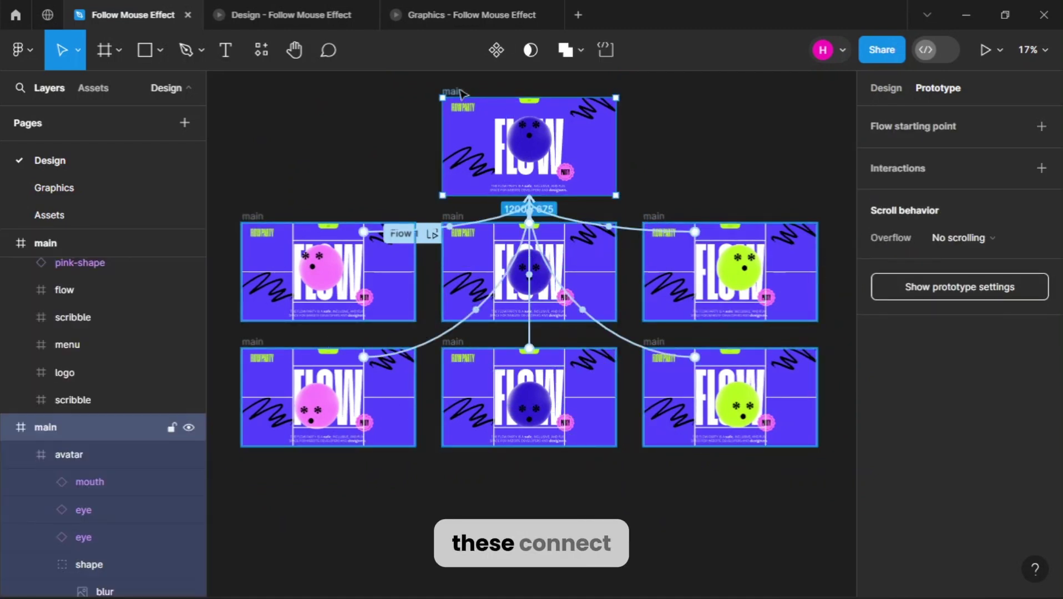
pyautogui.hotkey('ctrl', 'v')
pyautogui.click(320, 145)
pyautogui.keyDown('ctrl'); pyautogui.scroll(-1, 320, 145); pyautogui.keyUp('ctrl')
pyautogui.keyDown('ctrl'); pyautogui.scroll(1, 321, 146); pyautogui.keyUp('ctrl')
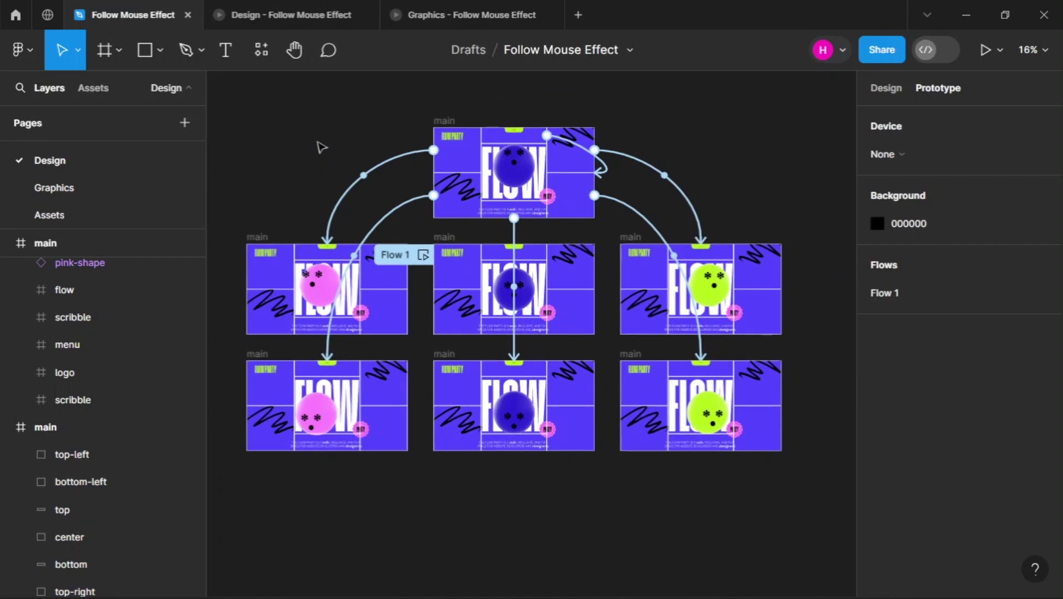
pyautogui.moveTo(215, 103); pyautogui.dragTo(624, 527)
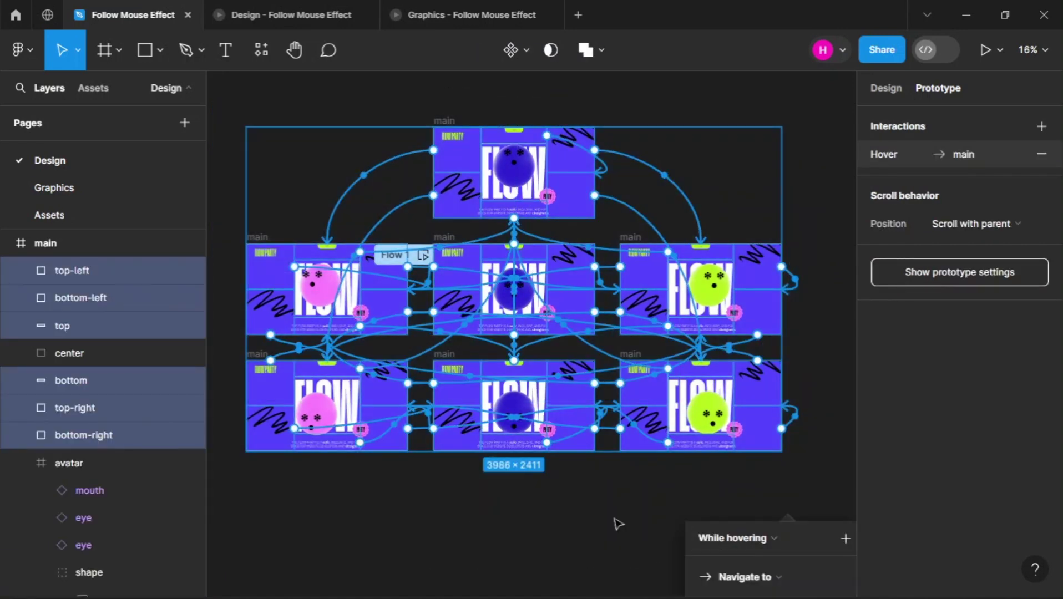
pyautogui.click(637, 502)
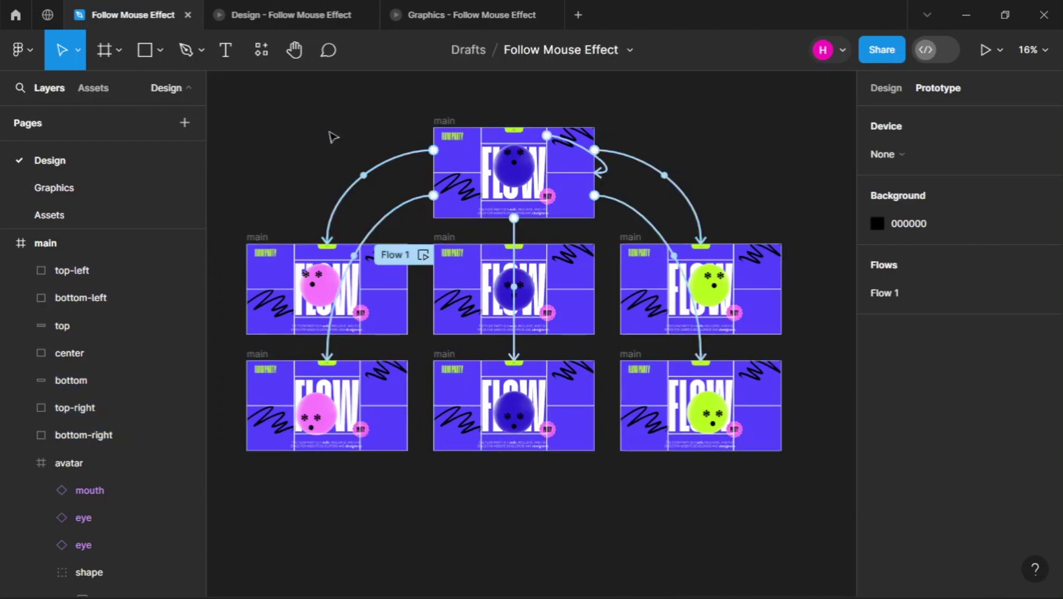
pyautogui.click(310, 16)
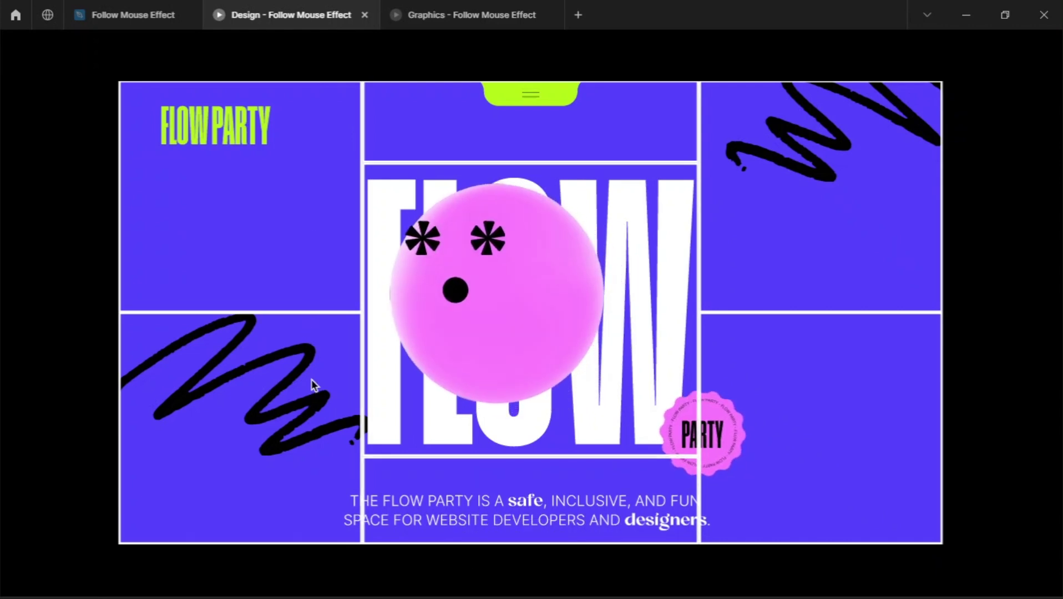
pyautogui.click(166, 15)
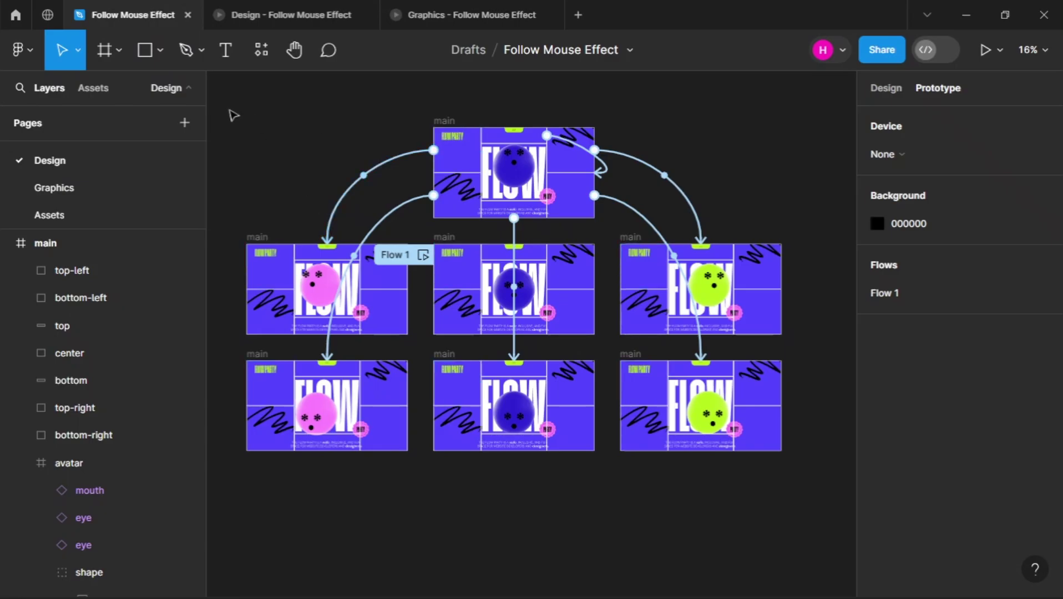
# Step: Hide the white stroke on every hover box, then zoom to fit the middle frame
pyautogui.moveTo(231, 111); pyautogui.dragTo(813, 519)
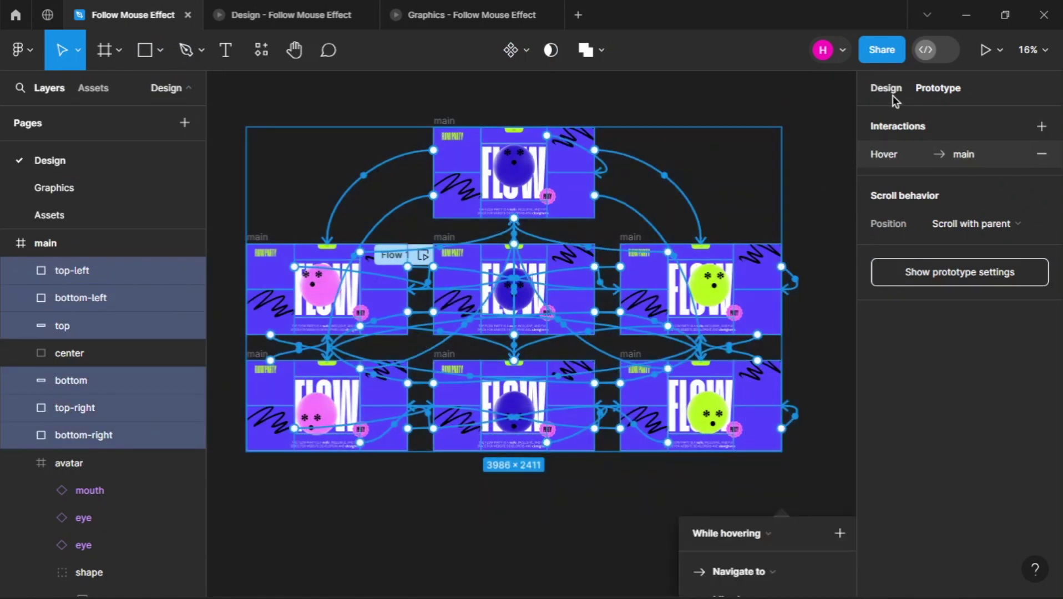
pyautogui.click(892, 94)
pyautogui.scroll(-3, 932, 489)
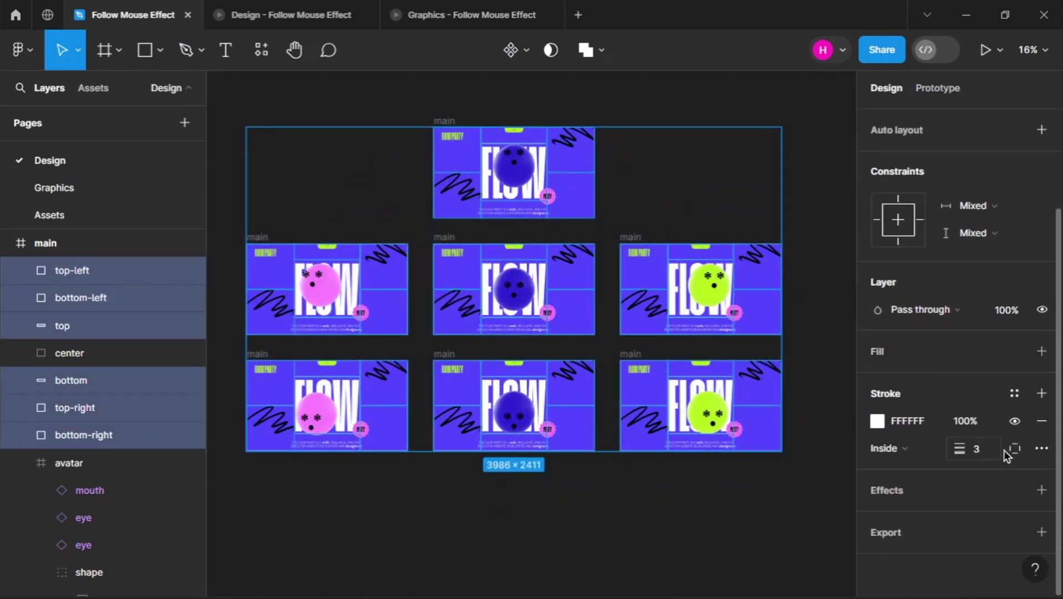
pyautogui.click(1015, 423)
pyautogui.click(839, 460)
pyautogui.scroll(2, 639, 459)
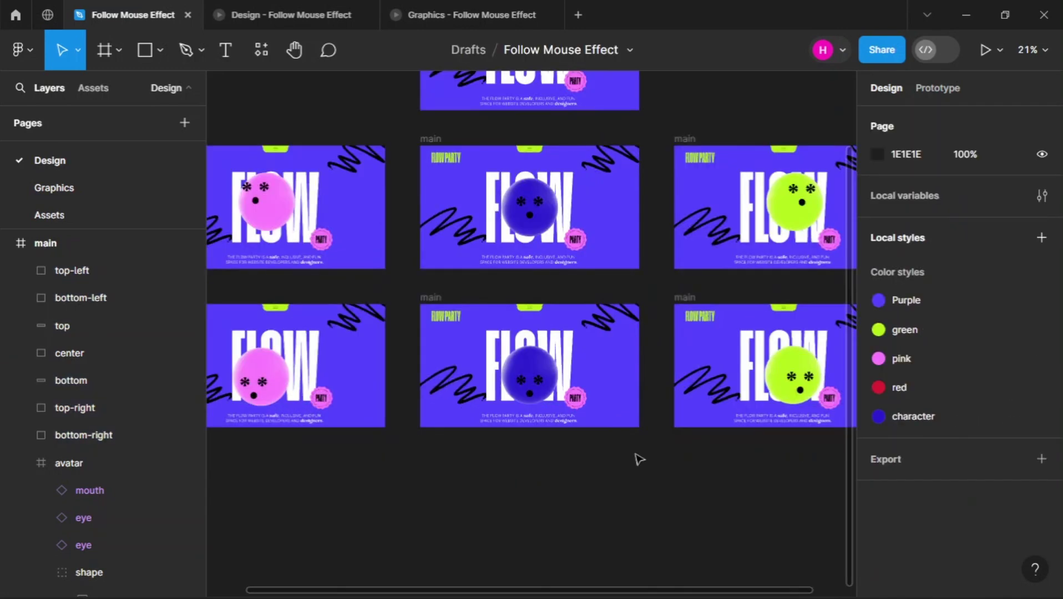
pyautogui.moveTo(393, 112); pyautogui.dragTo(663, 287)
pyautogui.hotkey('shift', '2')
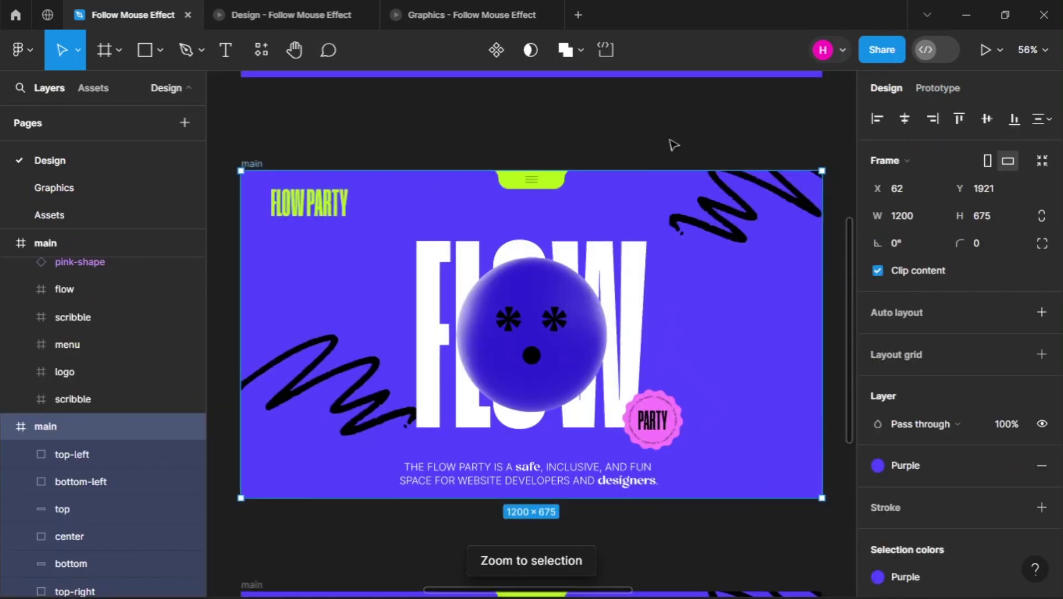
# Step: Deselect and switch to the running Design - Follow Mouse Effect prototype tab
pyautogui.click(674, 145)
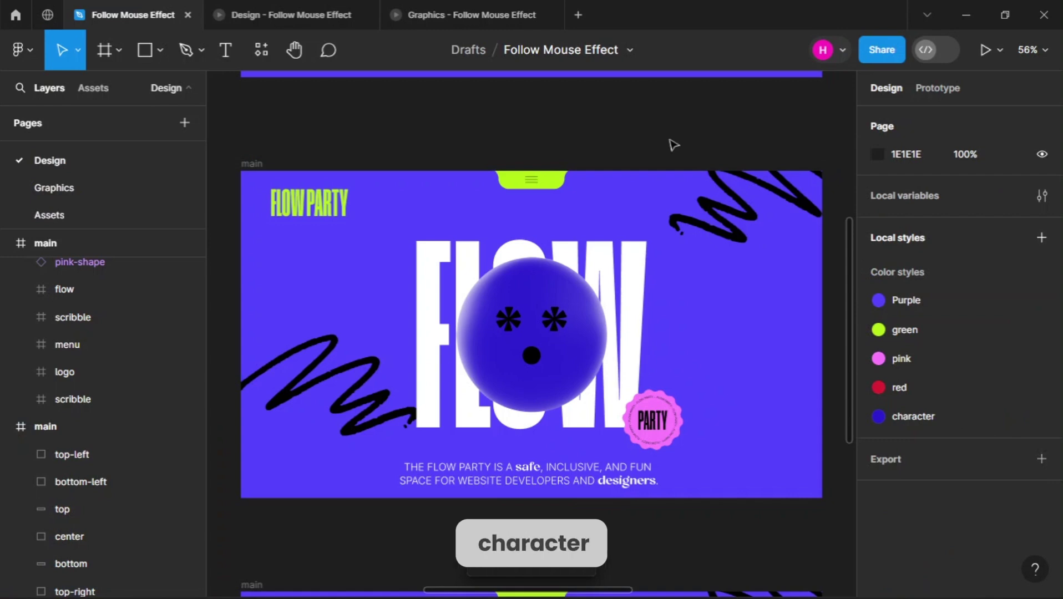
pyautogui.click(314, 20)
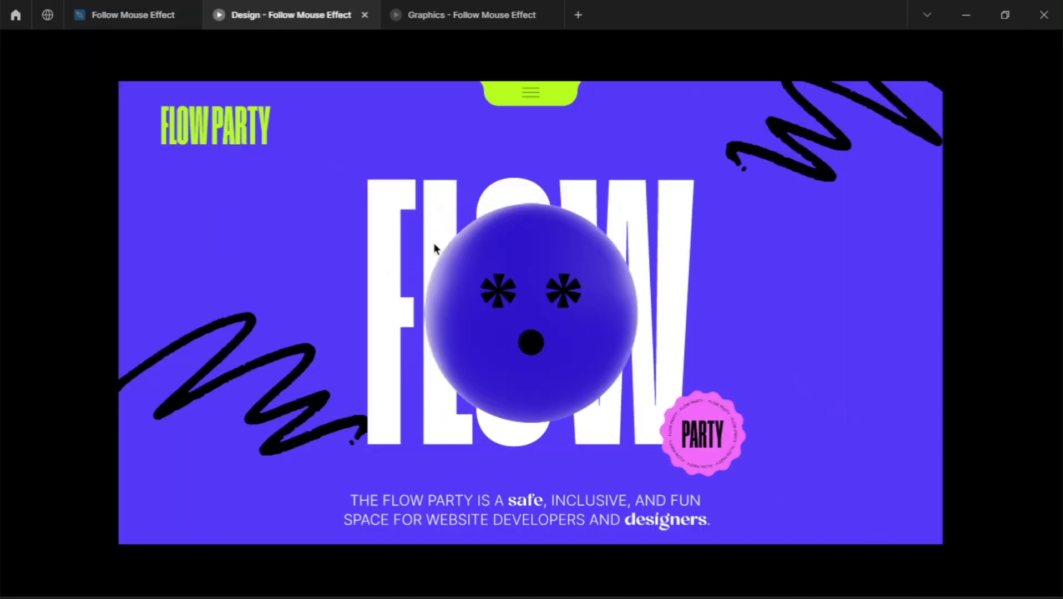